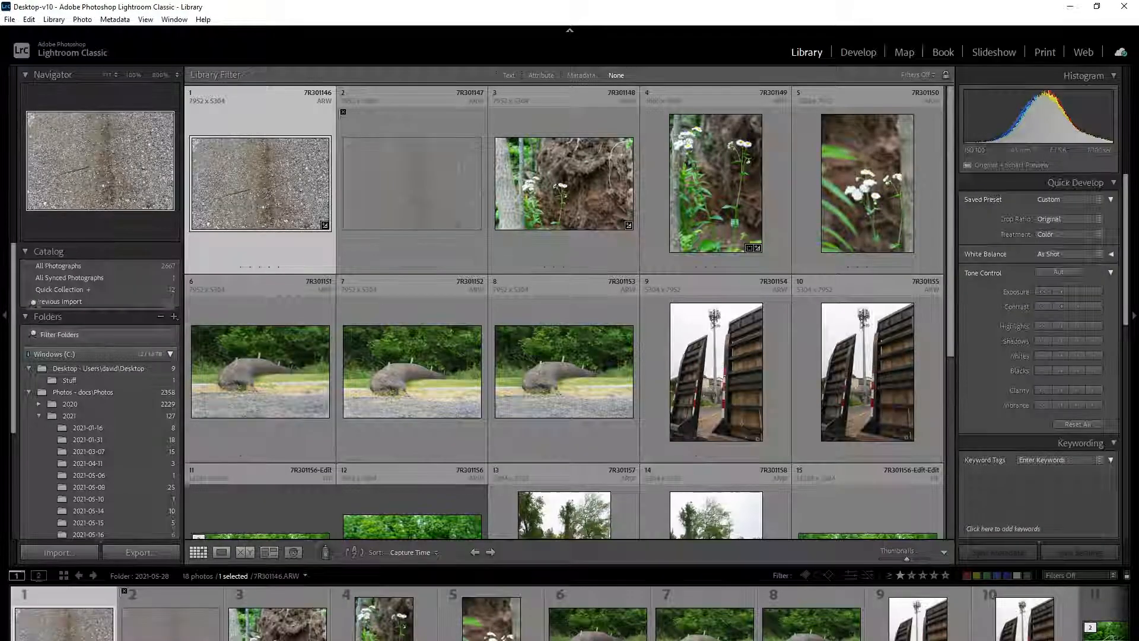
- Hide the module picker, both side panels and the filmstrip so that the photo grid fills the workspace
left_click(570, 29)
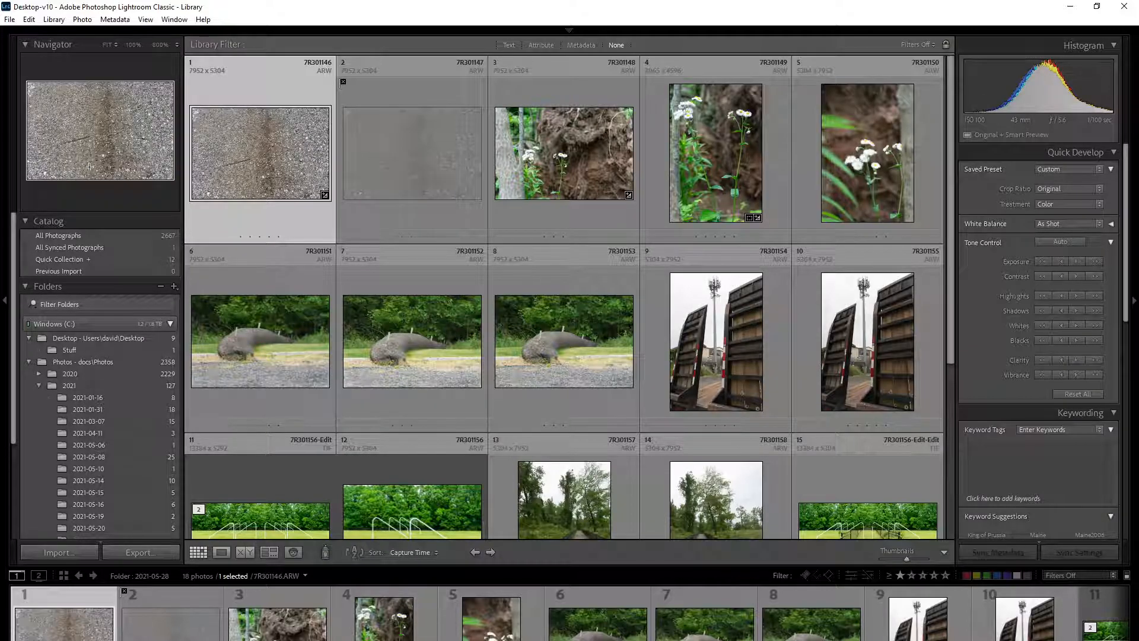
left_click(4, 300)
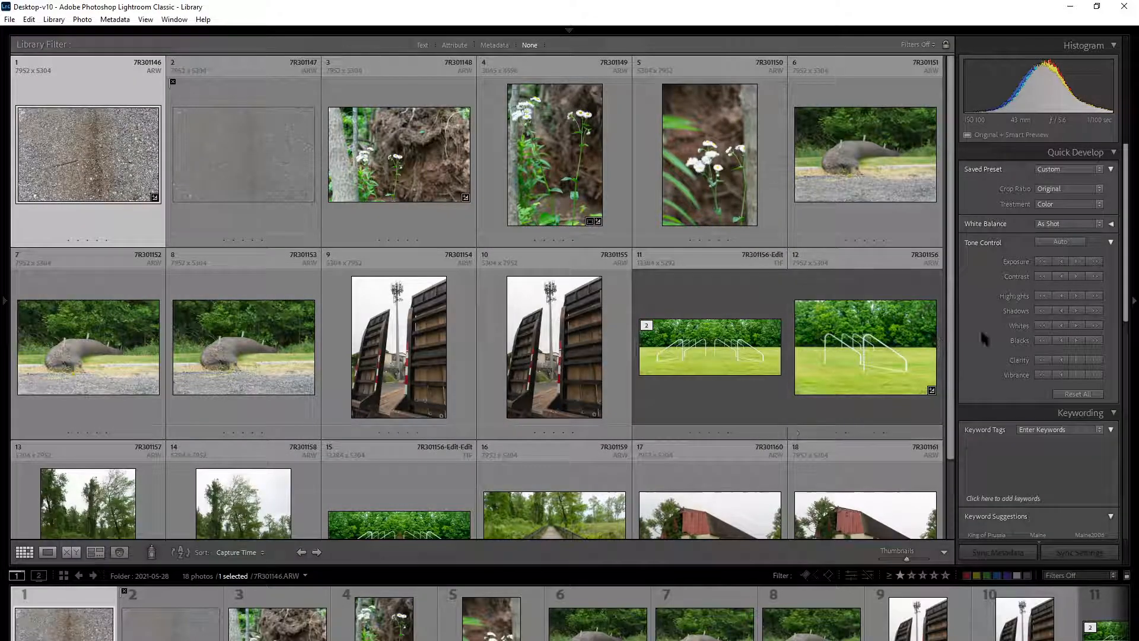
left_click(1133, 300)
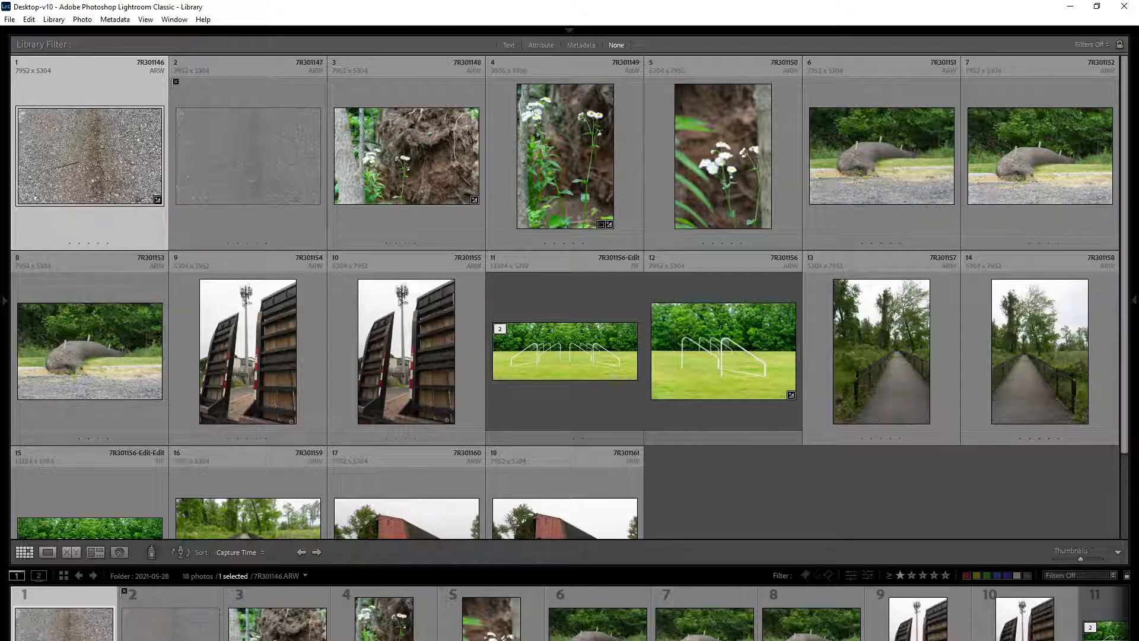
key("F6")
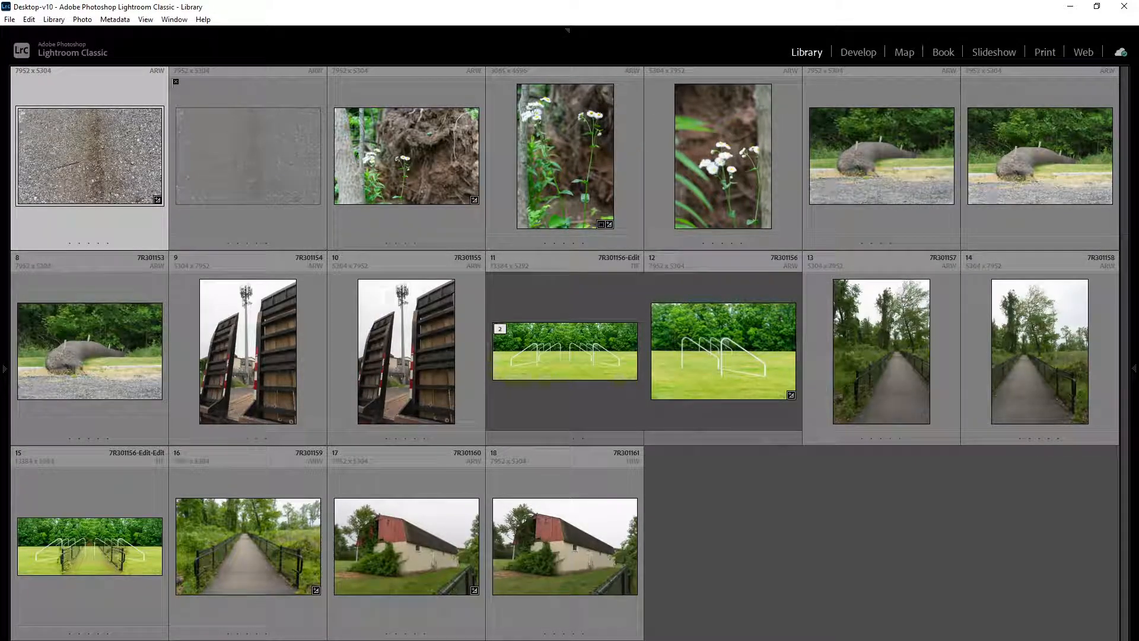
- Show the module picker, both side panels and the filmstrip around the photo grid again
left_click(568, 29)
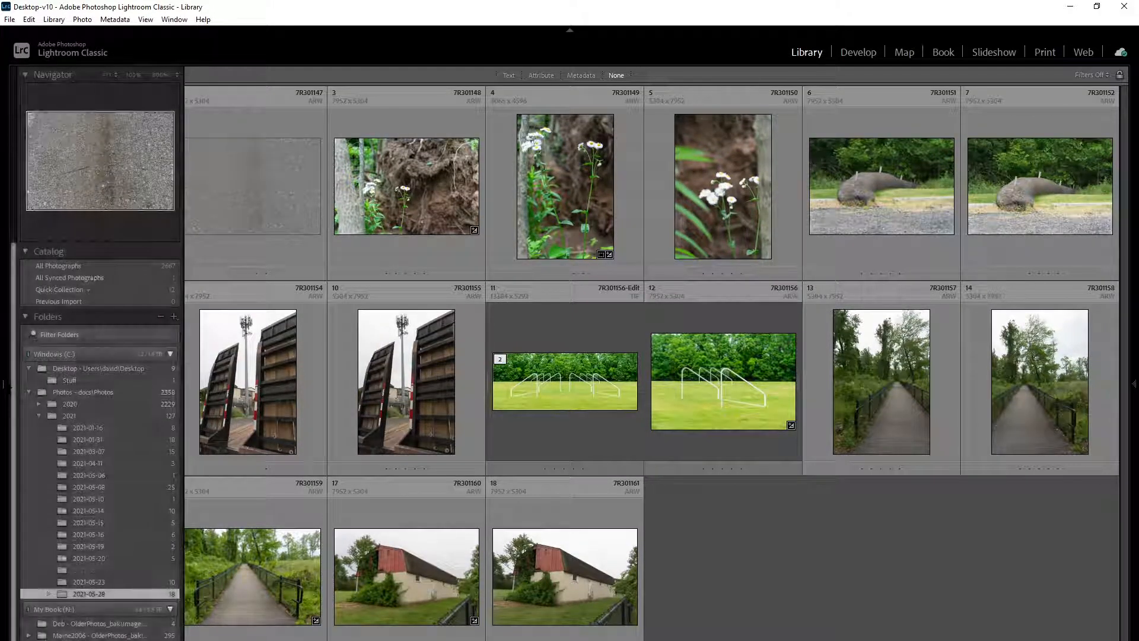
left_click(4, 385)
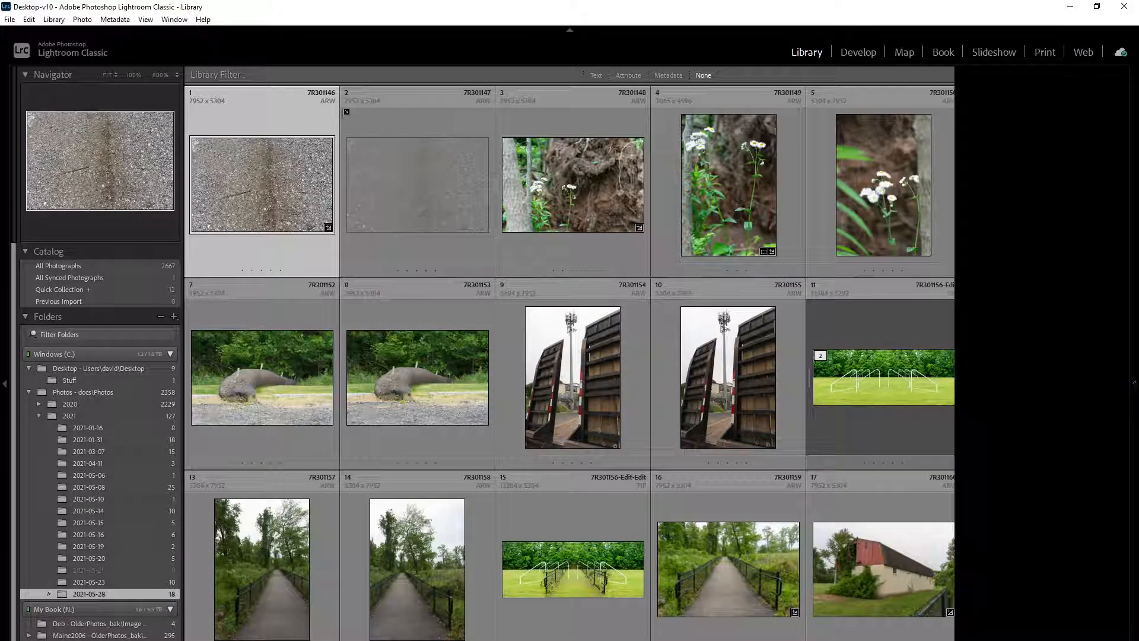
left_click(1135, 384)
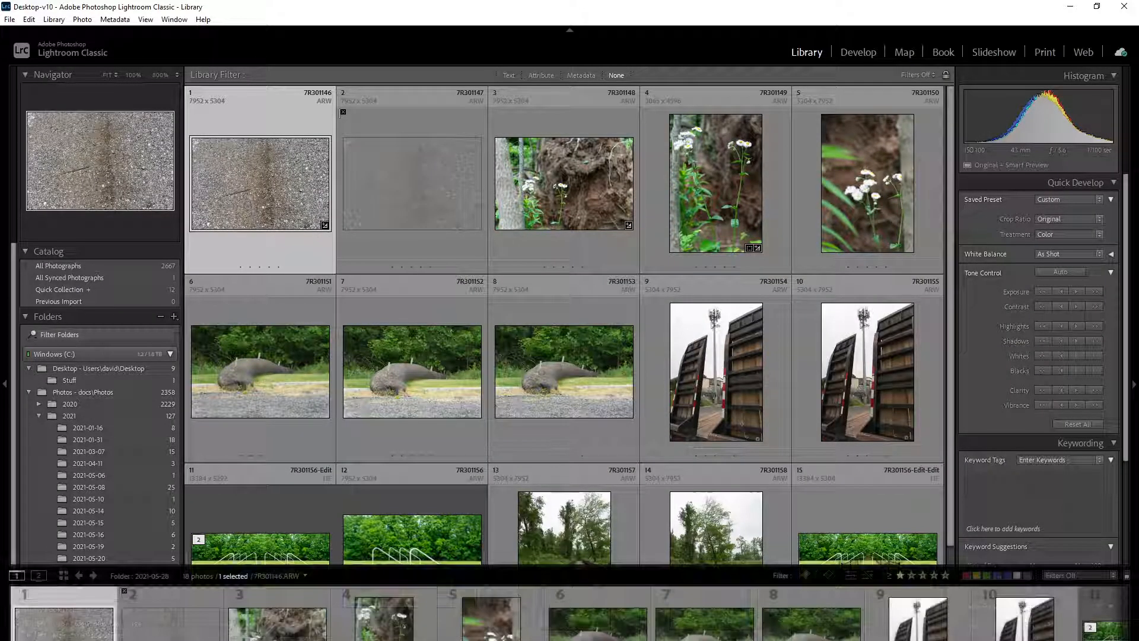
left_click(570, 638)
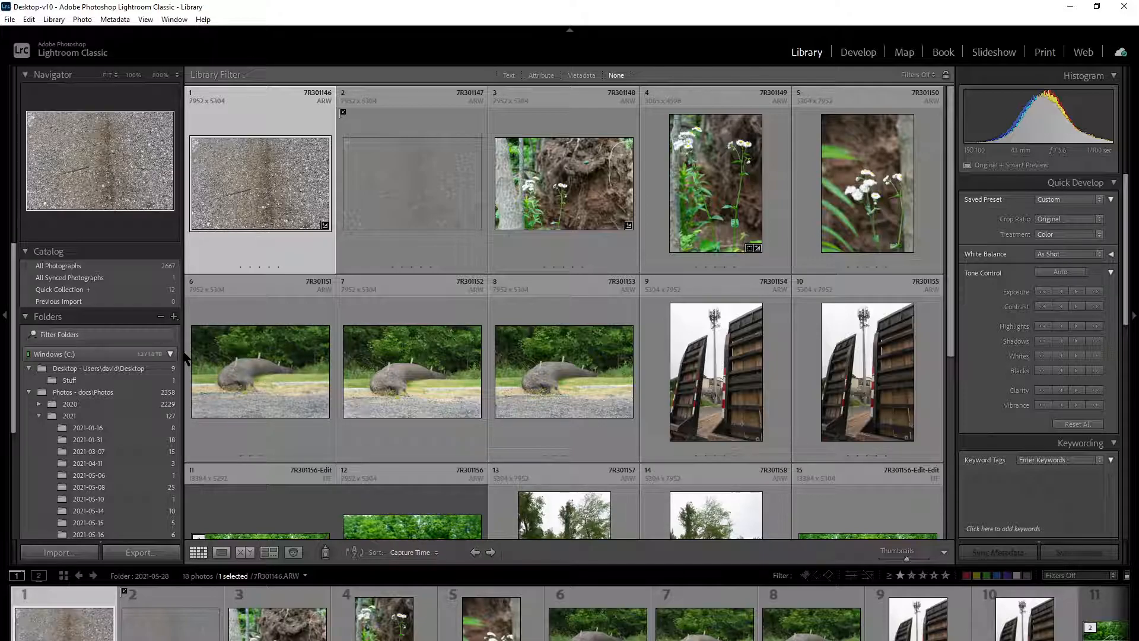
- Try to narrow the Navigator and Folders panel, and reduce the height of the filmstrip
left_click_drag(184, 357, 119, 363)
left_click_drag(572, 562, 599, 591)
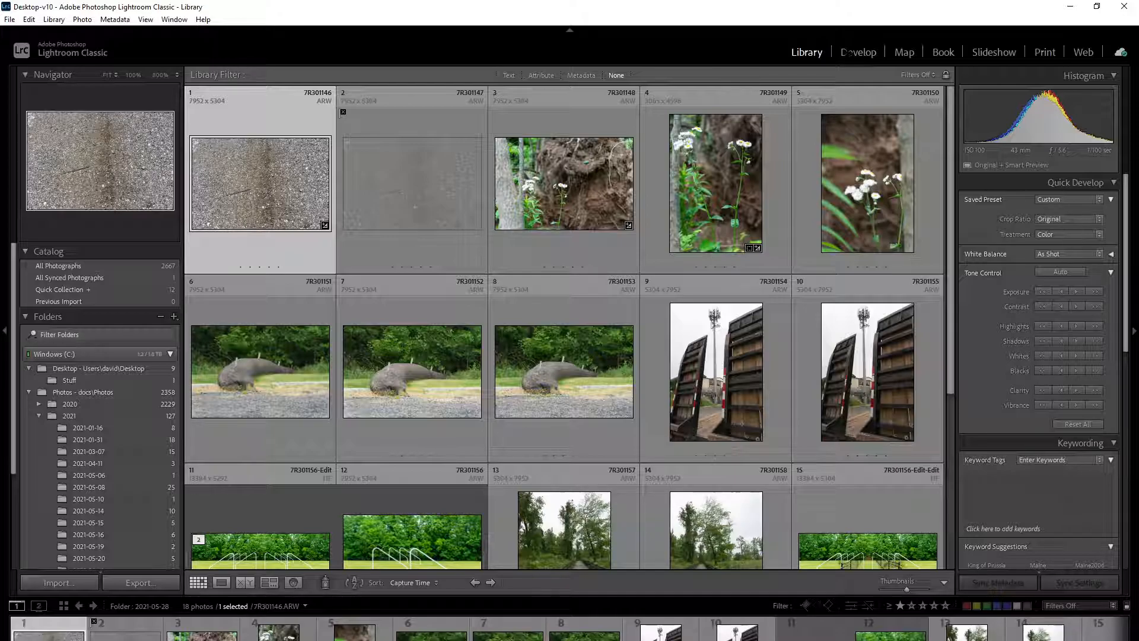
- Switch back and forth between the Develop view of the selected photo and the Library grid, ending in the grid
left_click(860, 53)
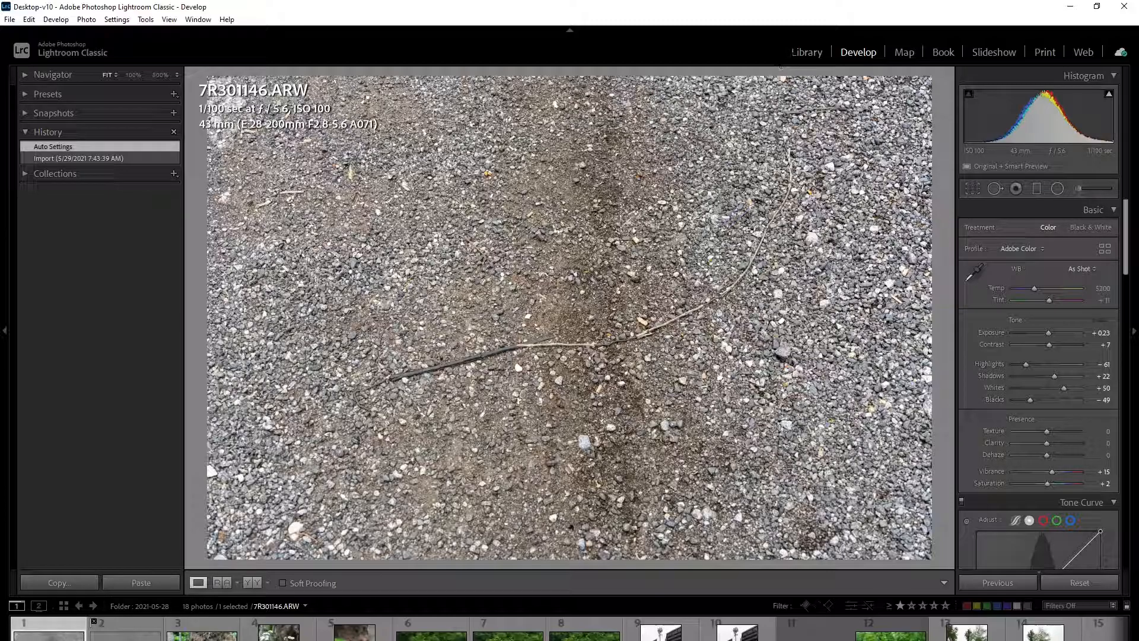
left_click(808, 53)
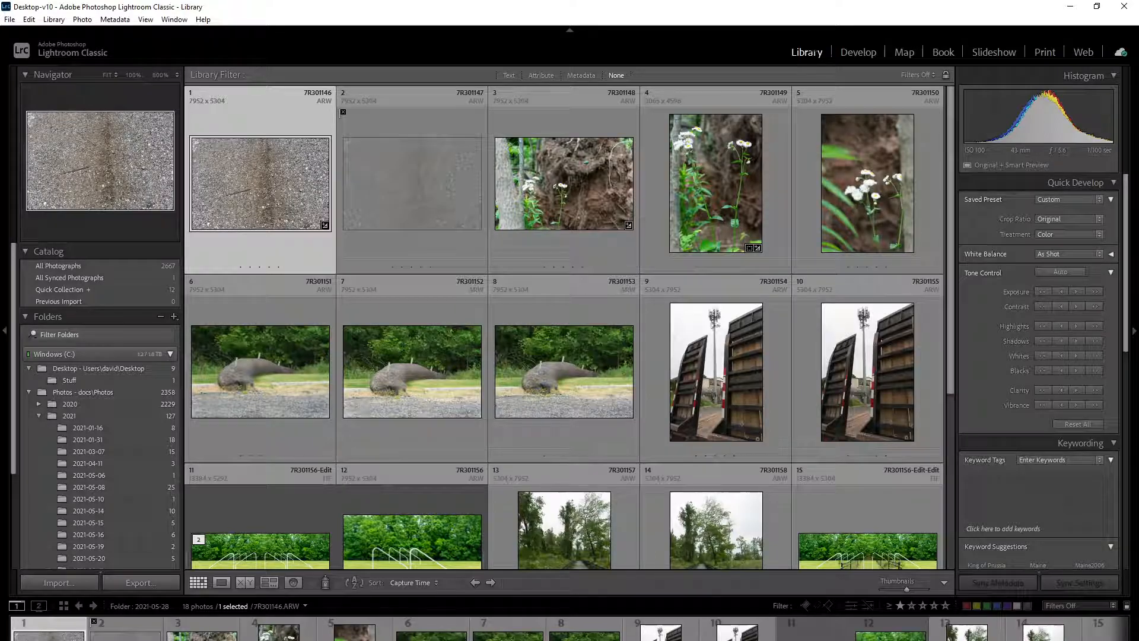
left_click(860, 52)
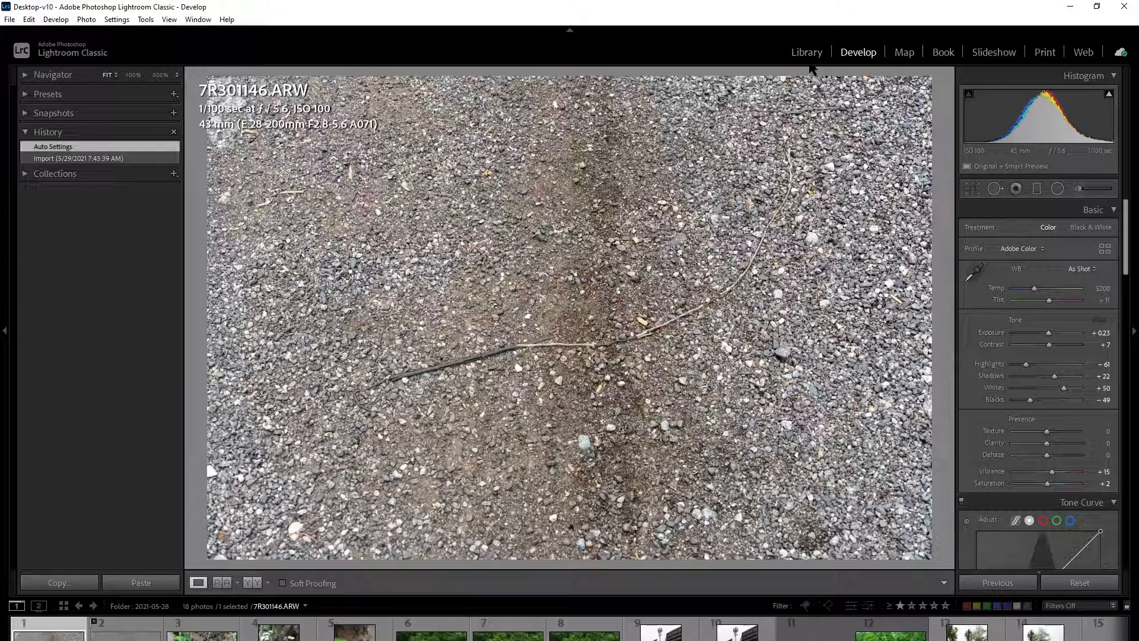
left_click(809, 65)
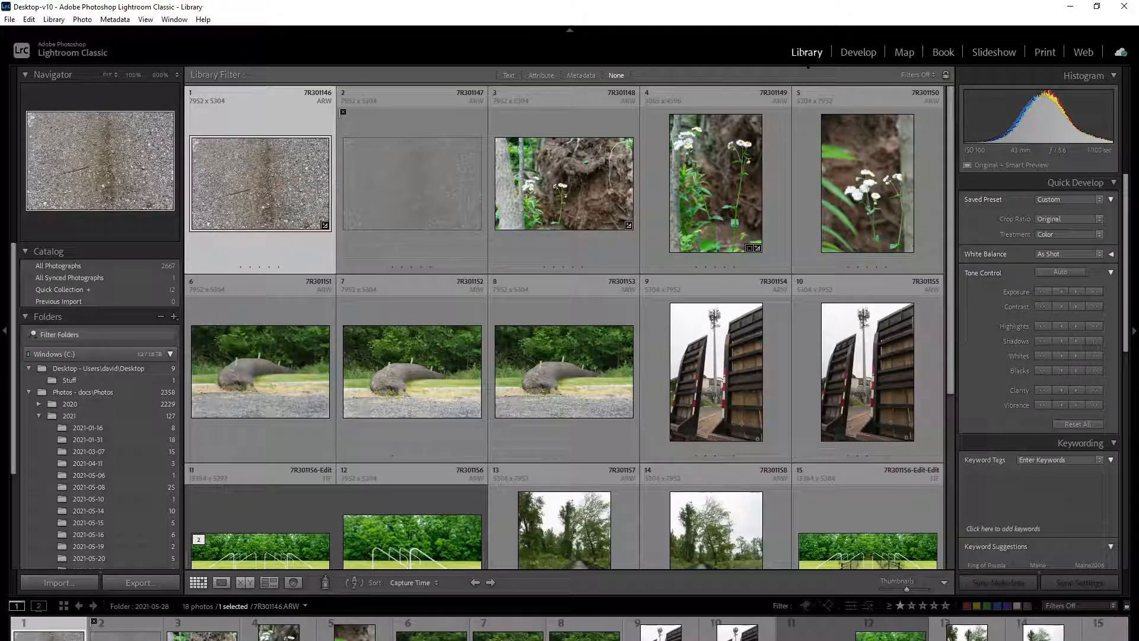
key("d")
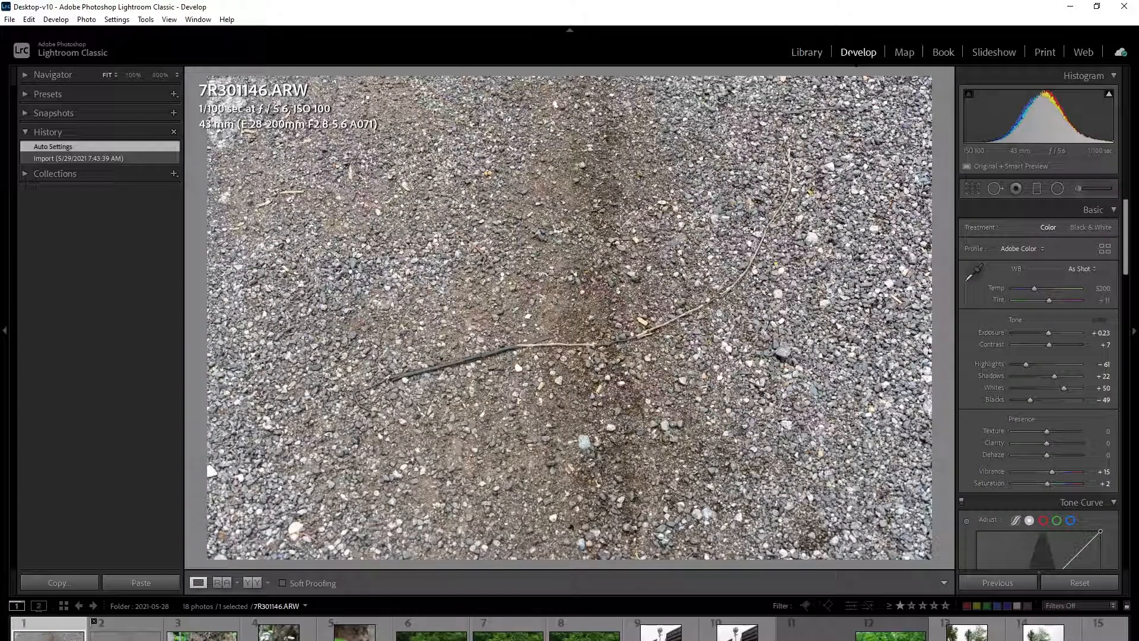
key("g")
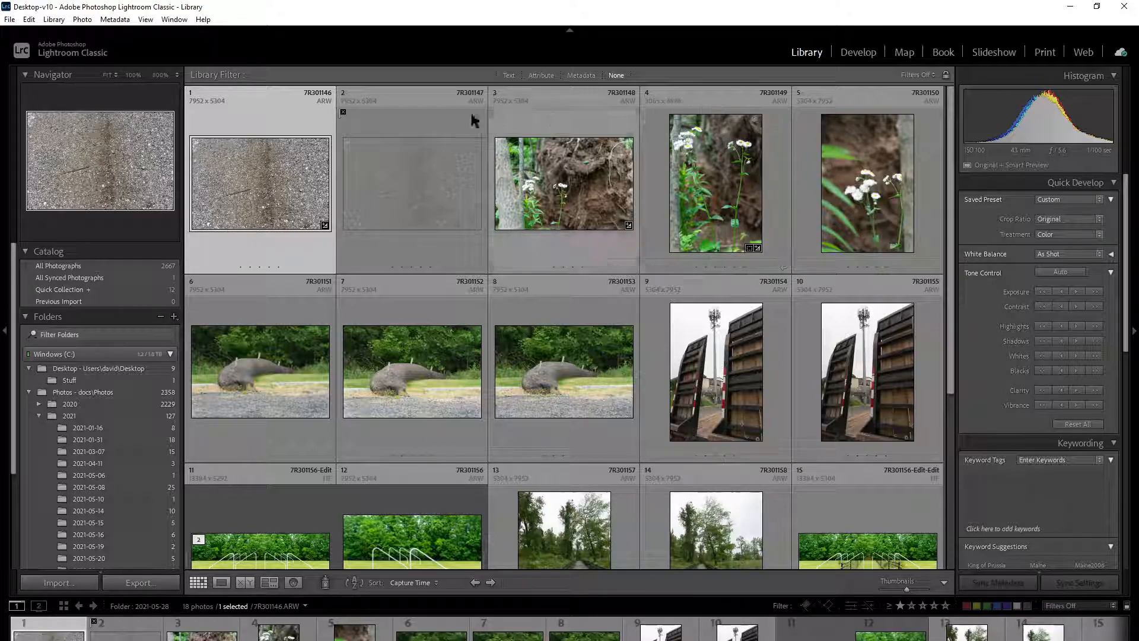
- Start a photo import and choose the 10110602 folder on the SDXC (H:) card as the source
left_click(59, 583)
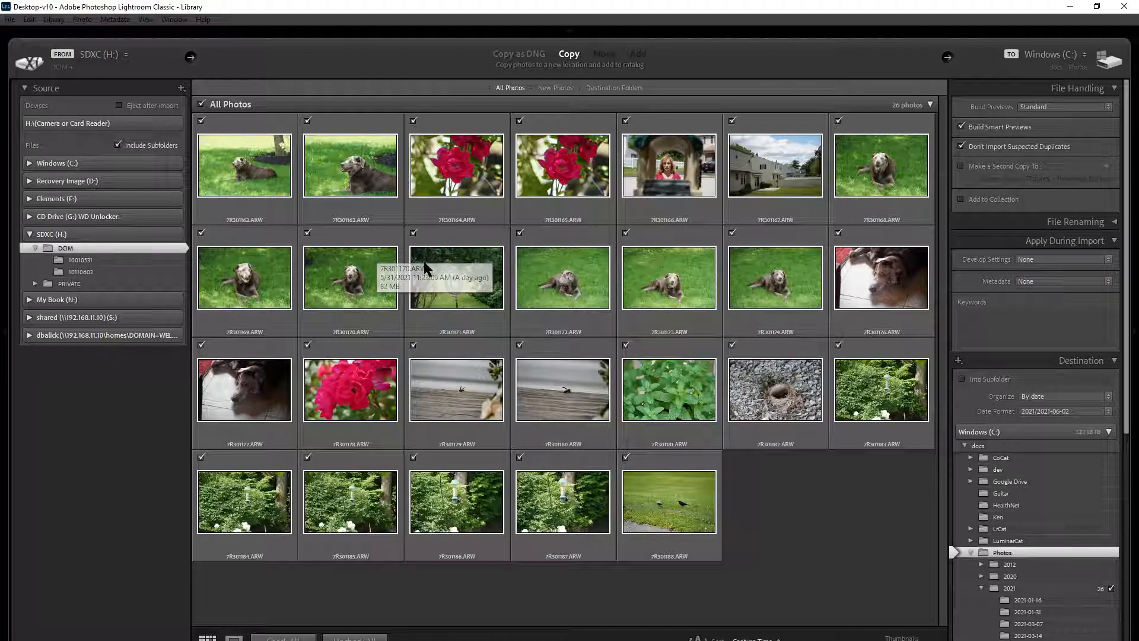
left_click(101, 259)
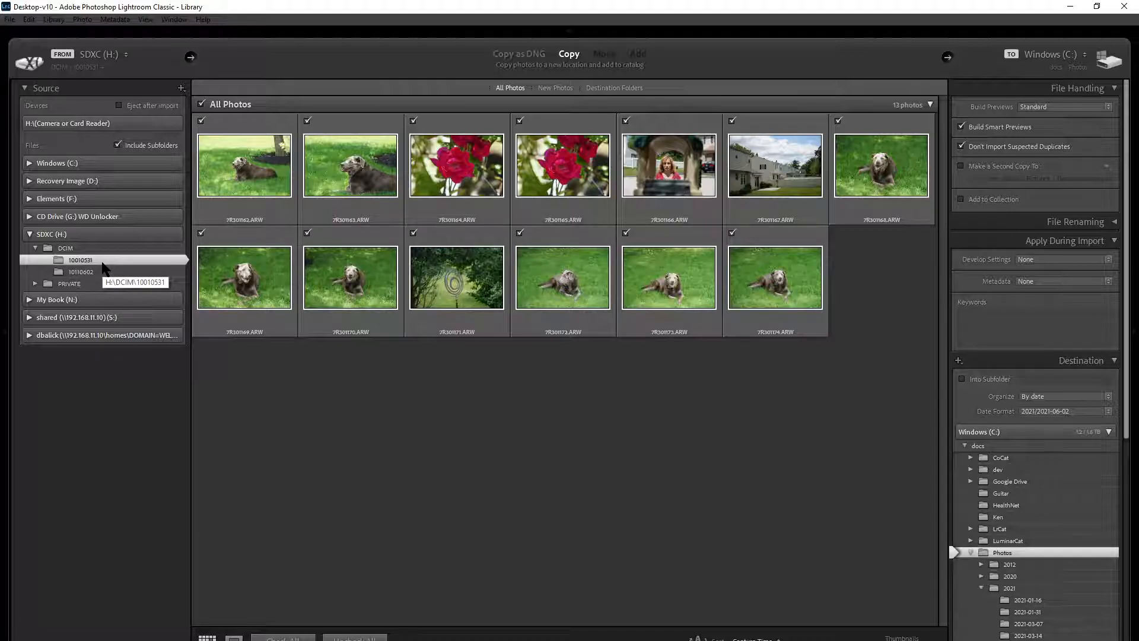
left_click(101, 272)
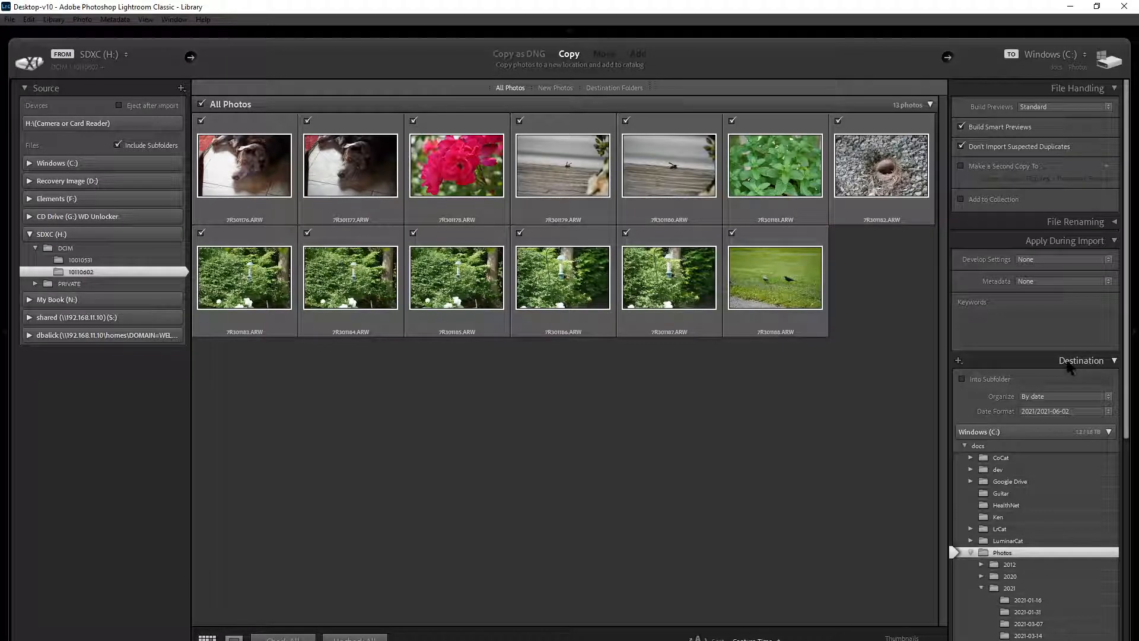
- Examine the import's Destination settings and the dated folder tree under Photos
left_click(1114, 361)
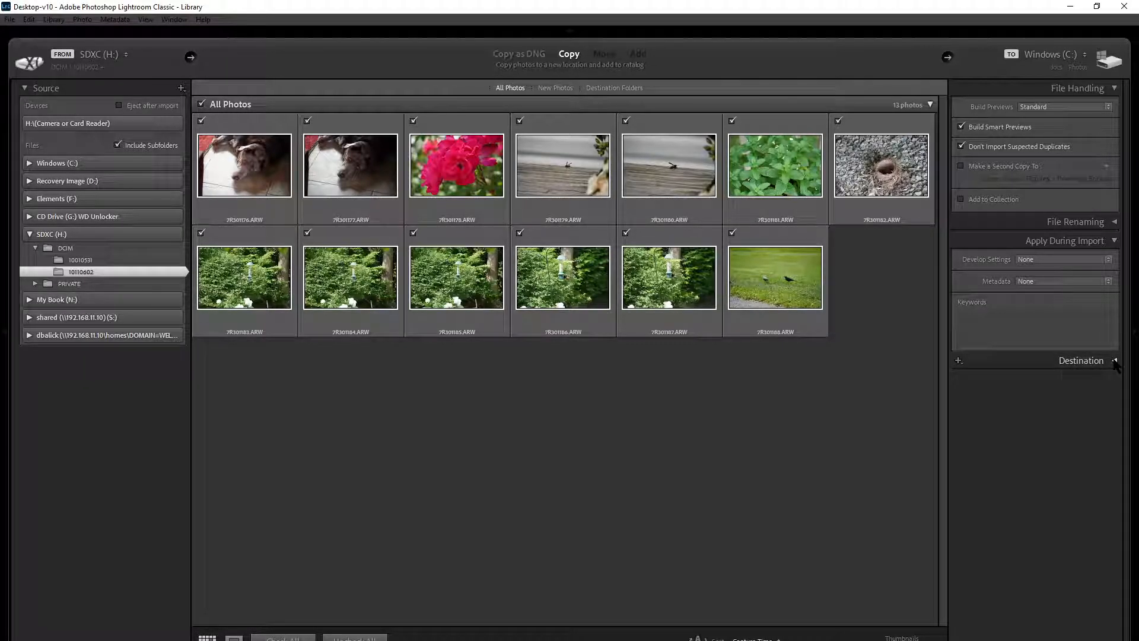
left_click(1116, 362)
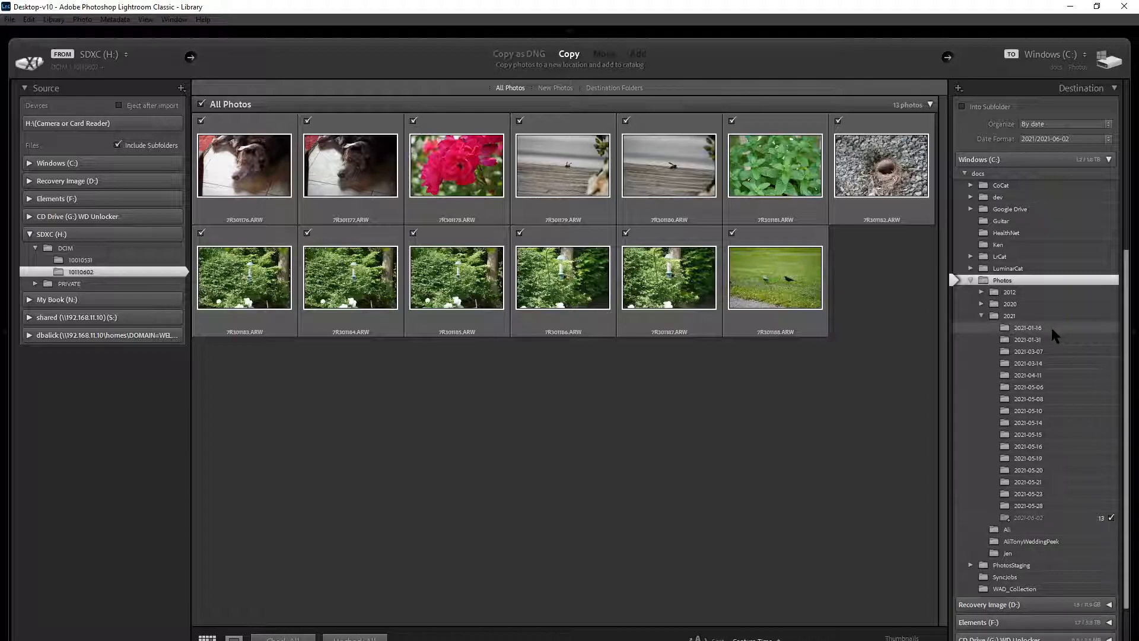
scroll(1052, 326, "up", 2)
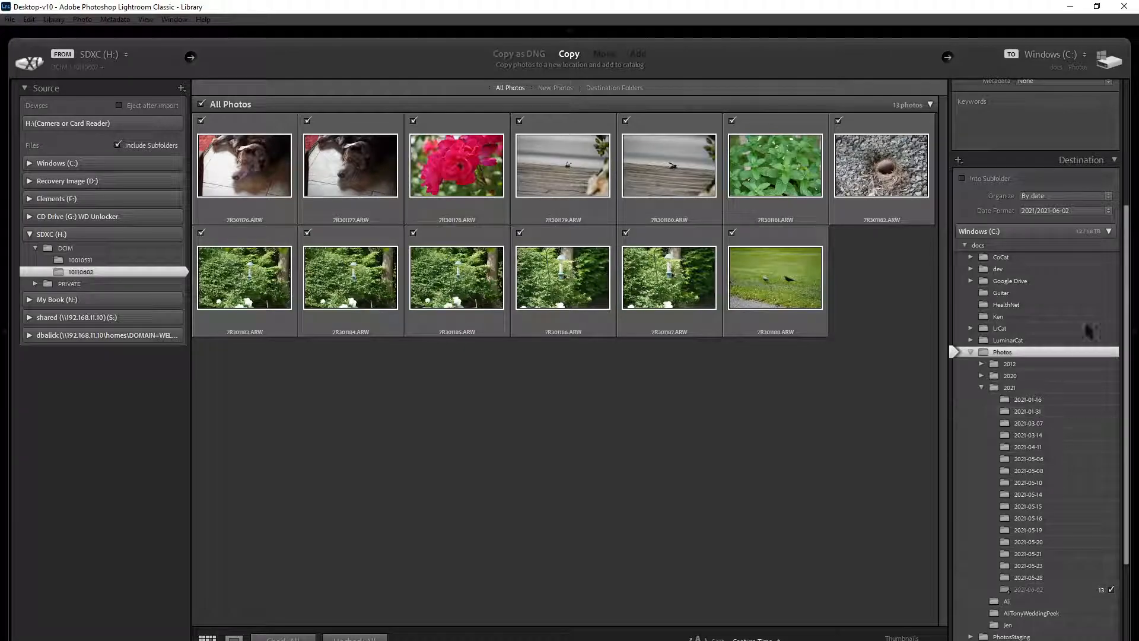
left_click_drag(1128, 267, 1127, 128)
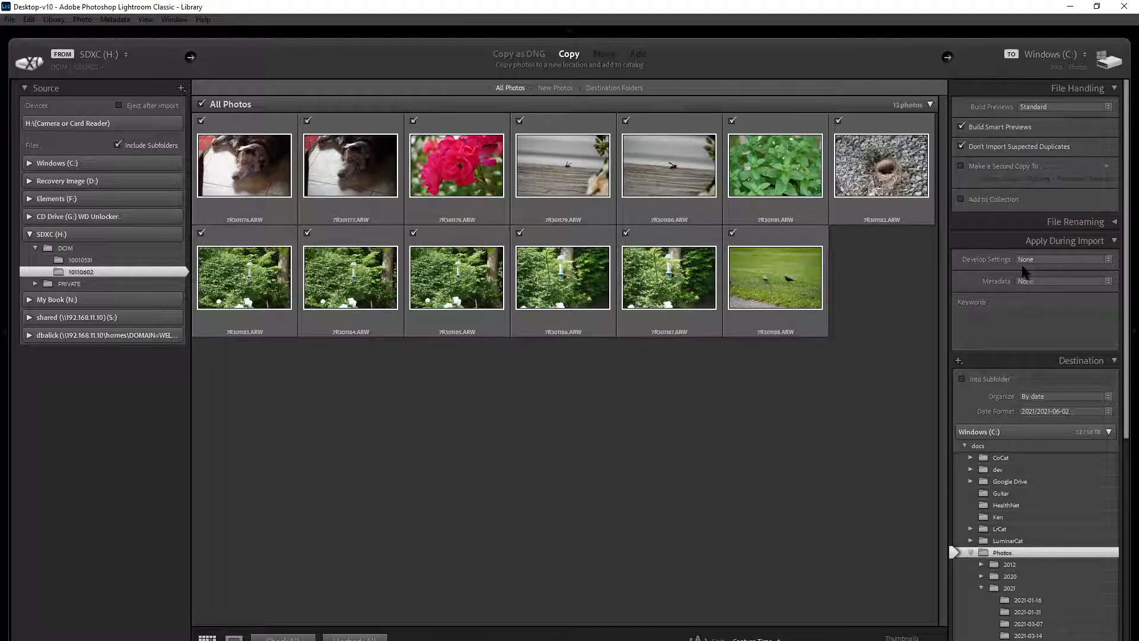
- Enter King of Prussia as the keyword to apply during import
left_click(1023, 320)
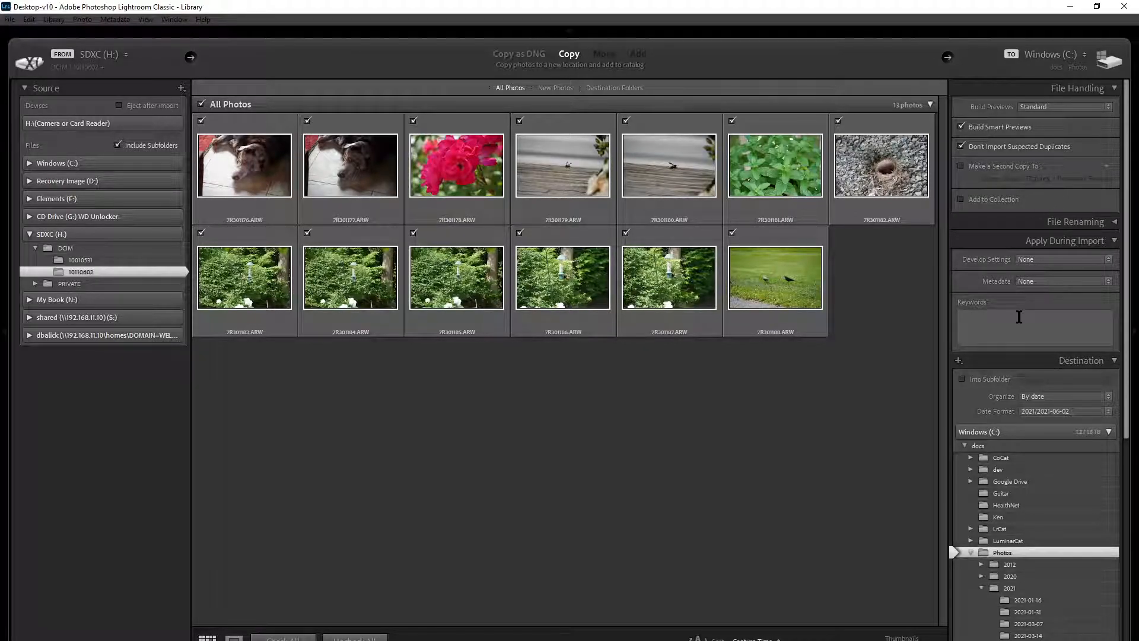
left_click(1019, 317)
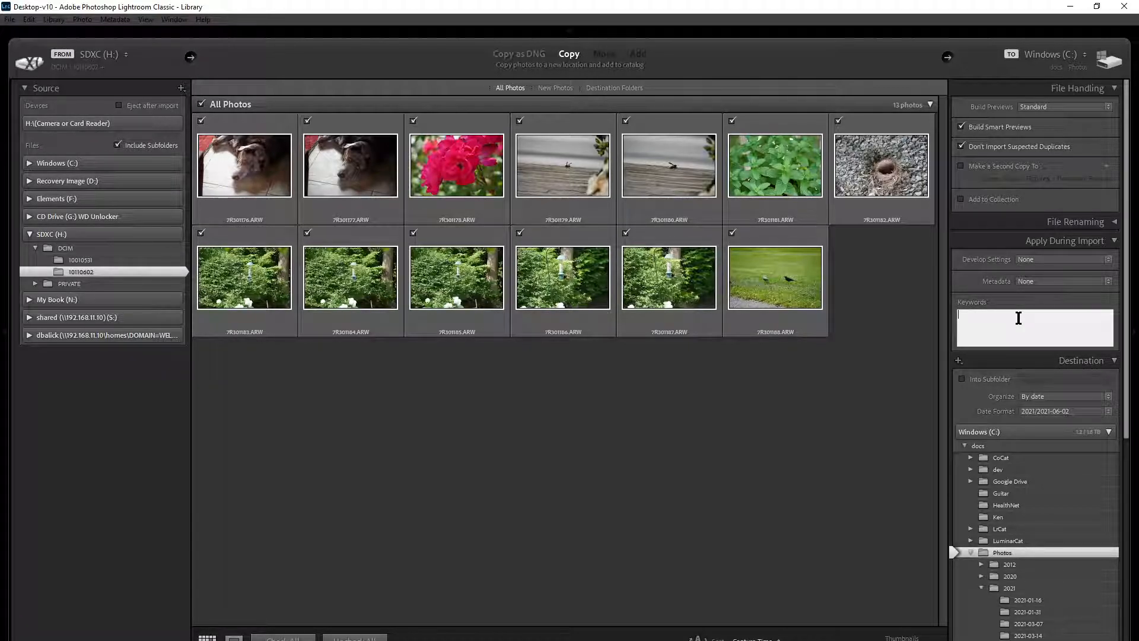
type("King of Prussia")
key("Return")
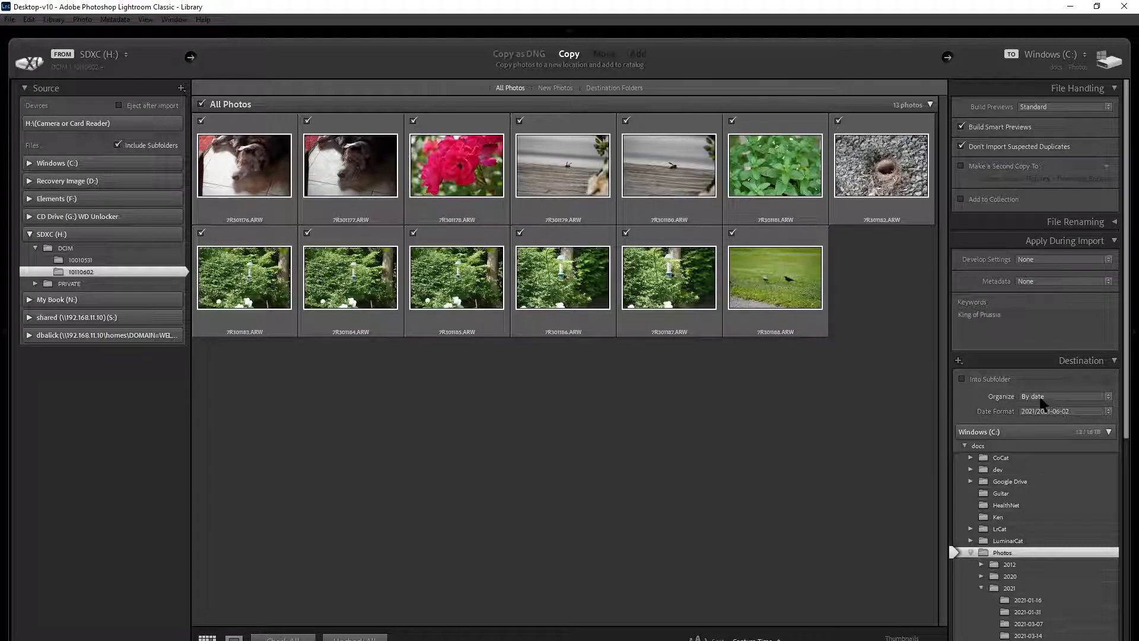
- Review the destination folders and the File Renaming options, and import the checked photos
scroll(1128, 343, "down", 5)
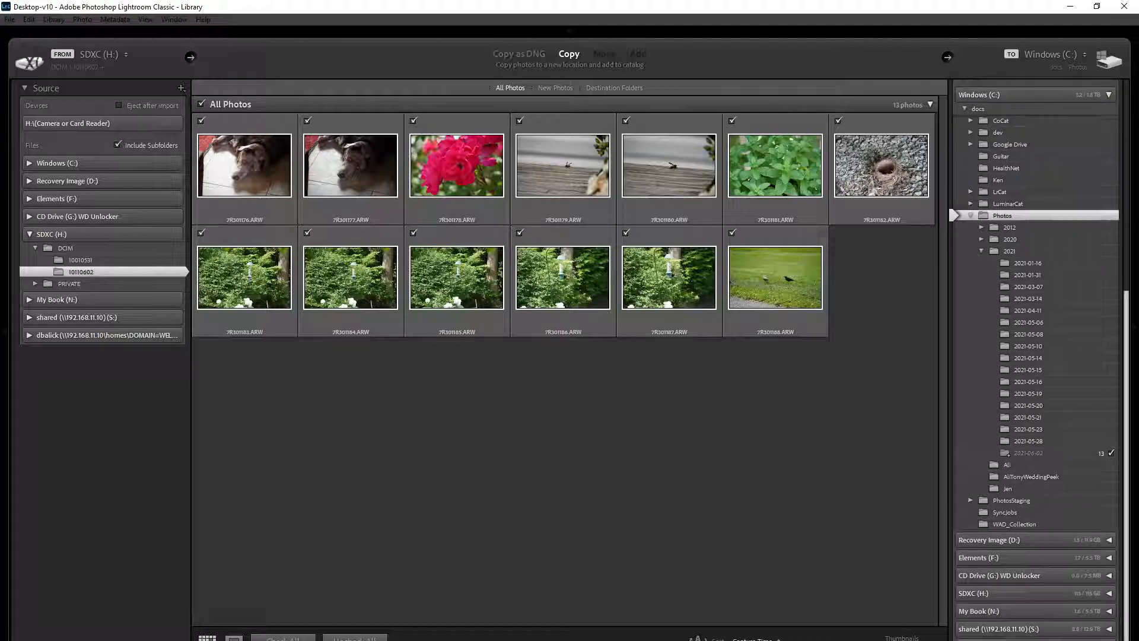
scroll(1126, 329, "up", 6)
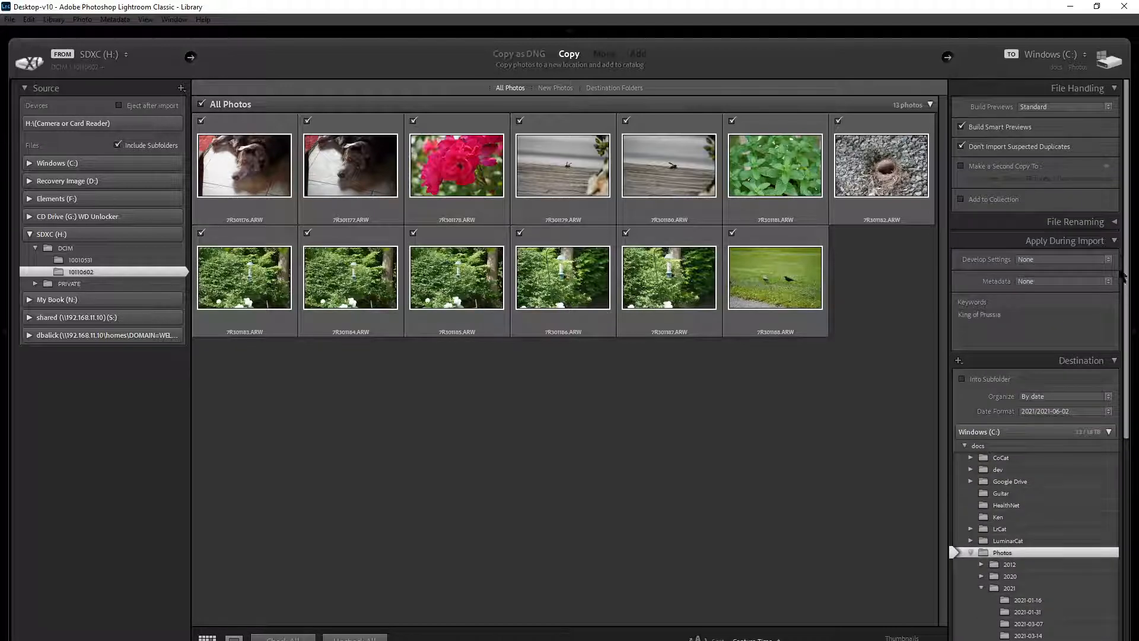
left_click(1111, 223)
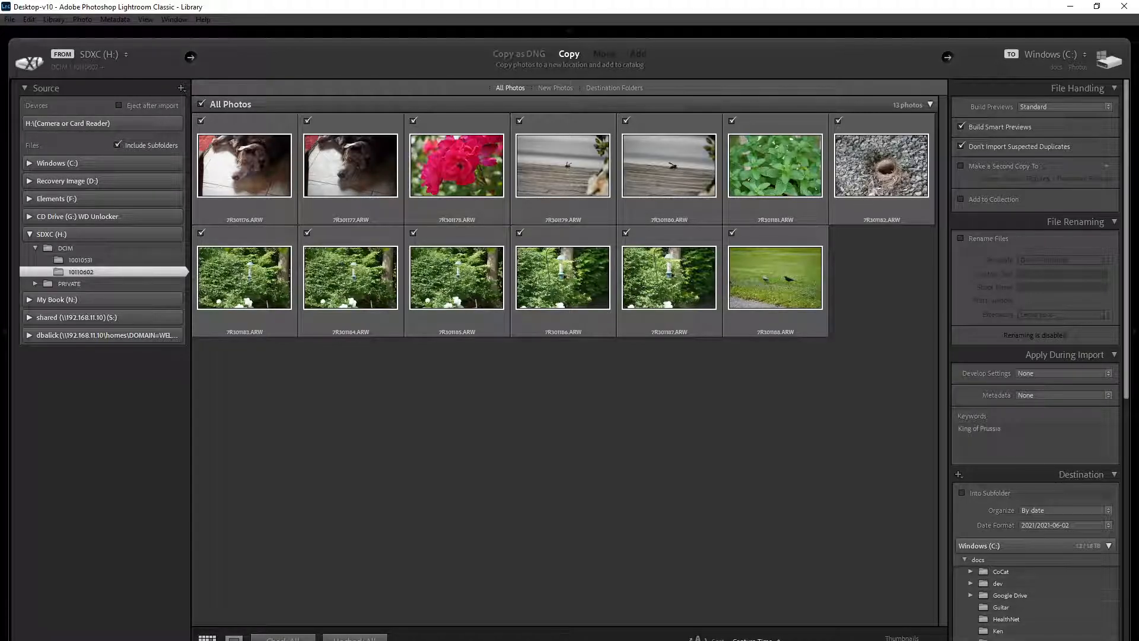
key("Return")
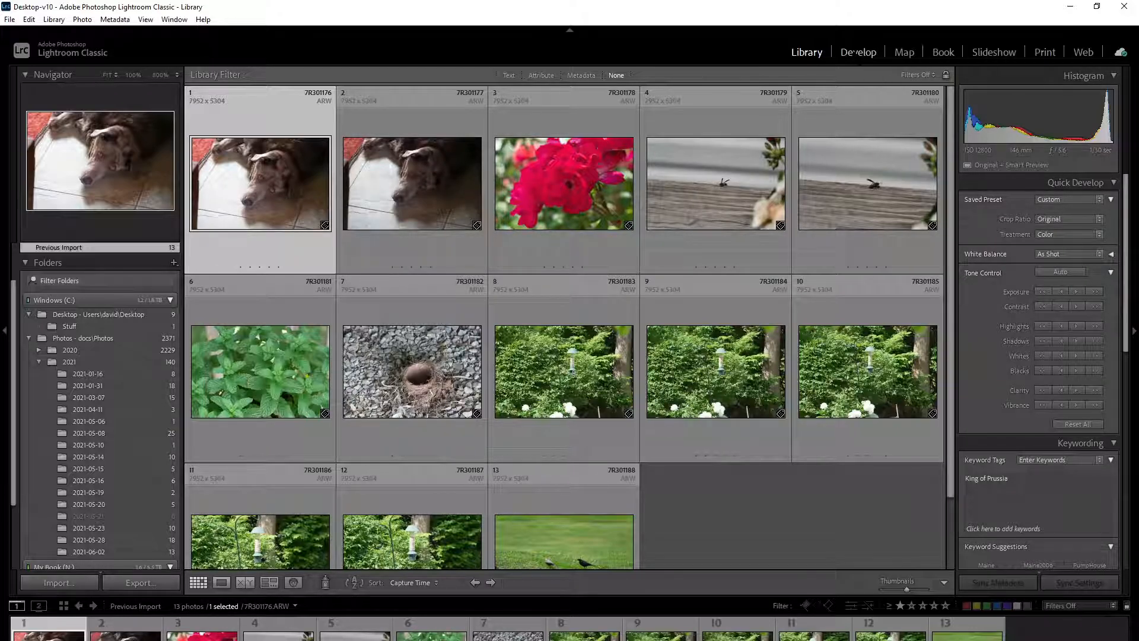
- Open the first imported photo in Develop and cycle the info overlay to its exposure and lens details
left_click(858, 52)
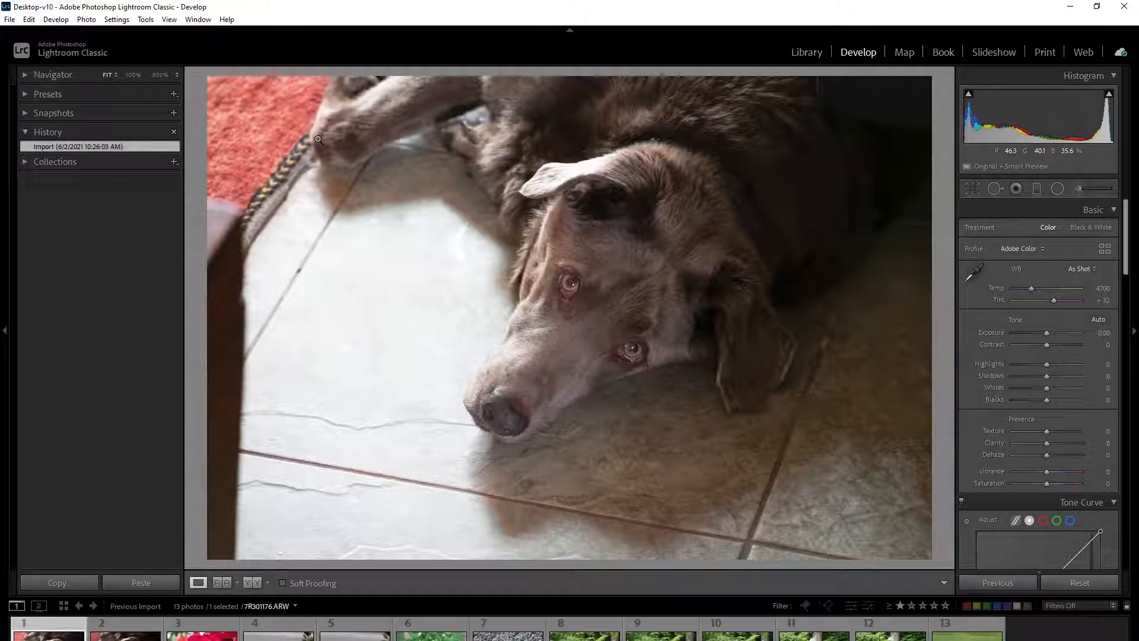
key("i")
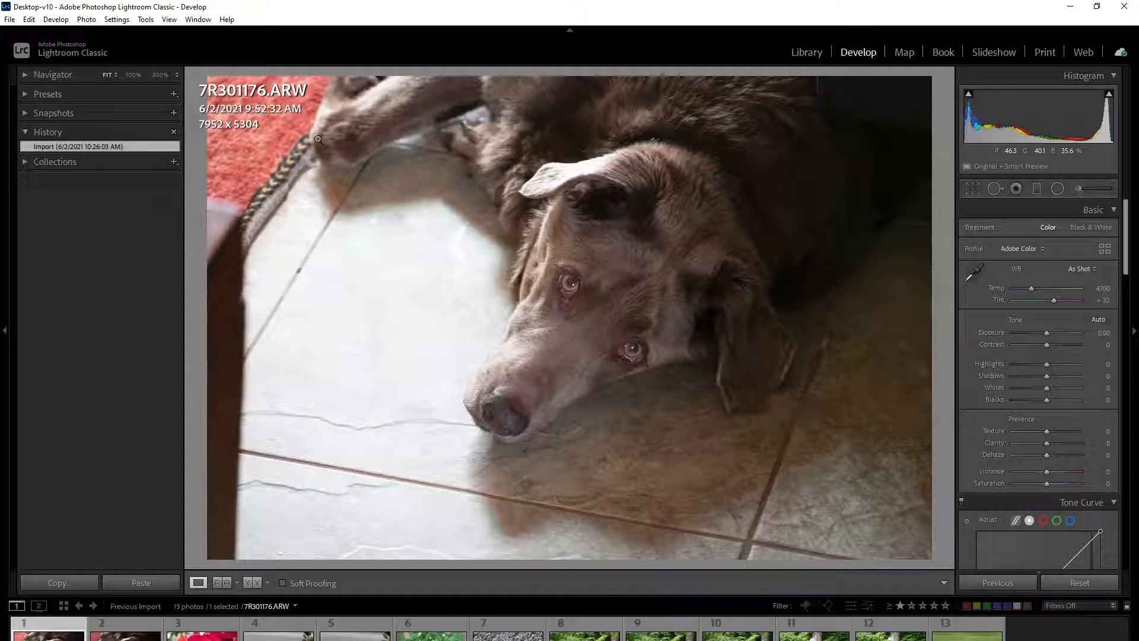
key("i")
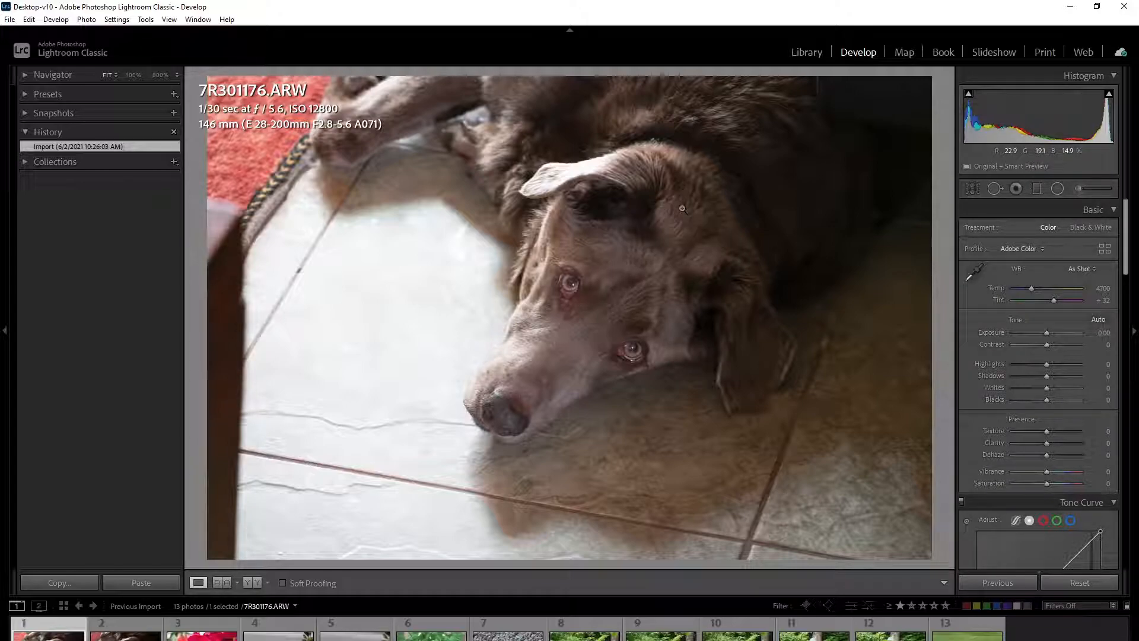
- View the first dog photo enlarged in the Library and step forward through the following photos and back to it
left_click(807, 52)
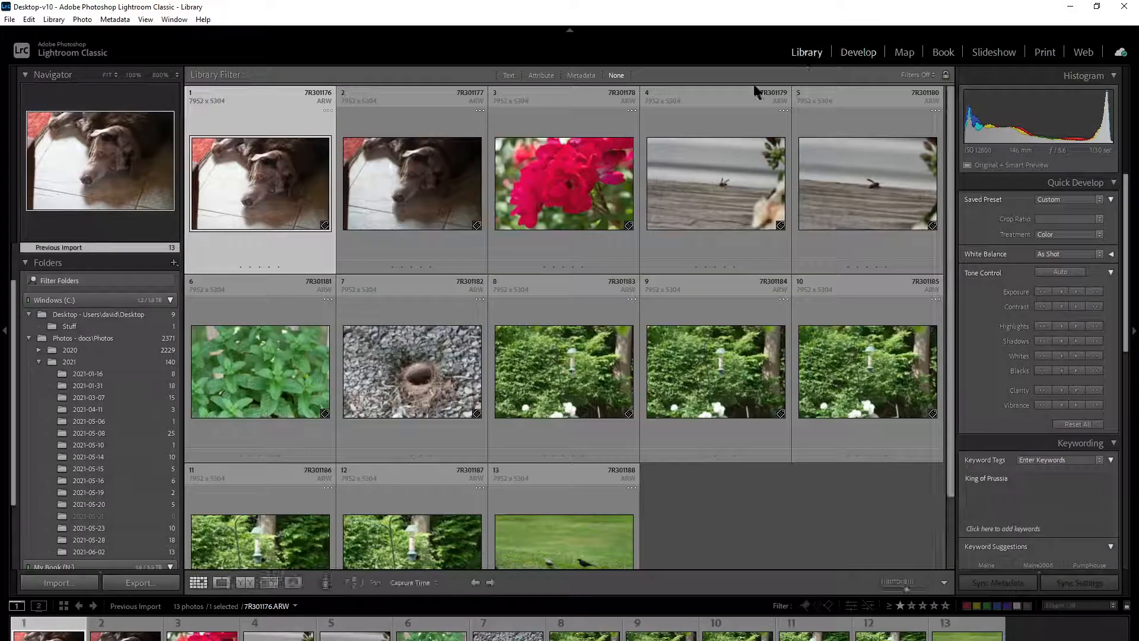
double_click(276, 198)
key("Right")
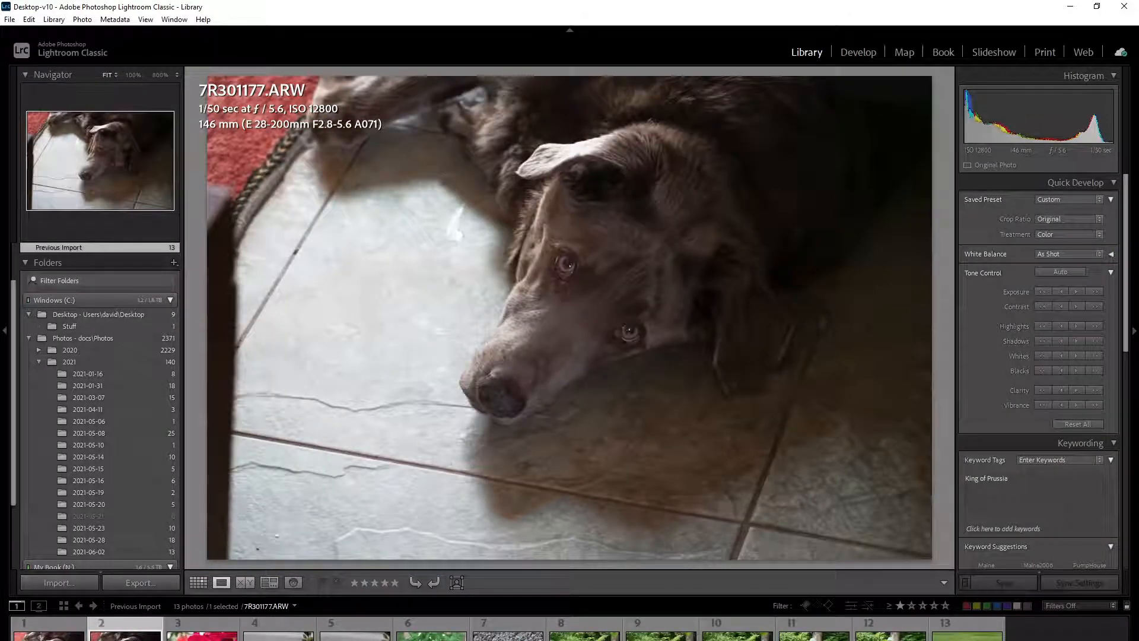
key("Right")
key("Left")
key("Left")
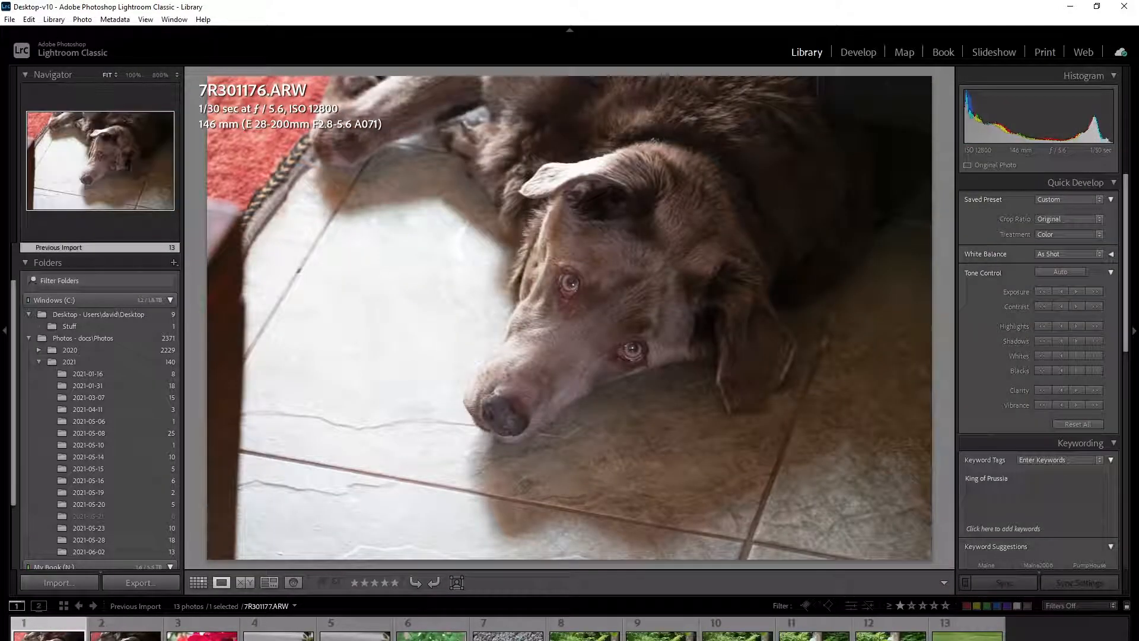
- Compare the two dog photos and flag the second one, 7R301177.ARW, as rejected
key("Right")
key("Left")
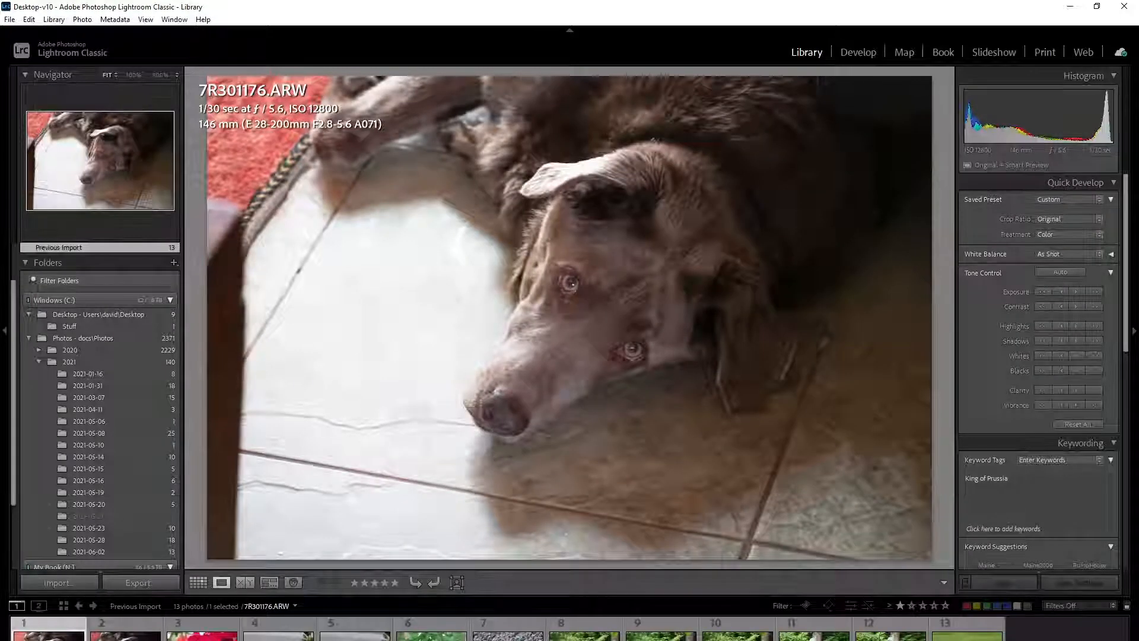
key("Right")
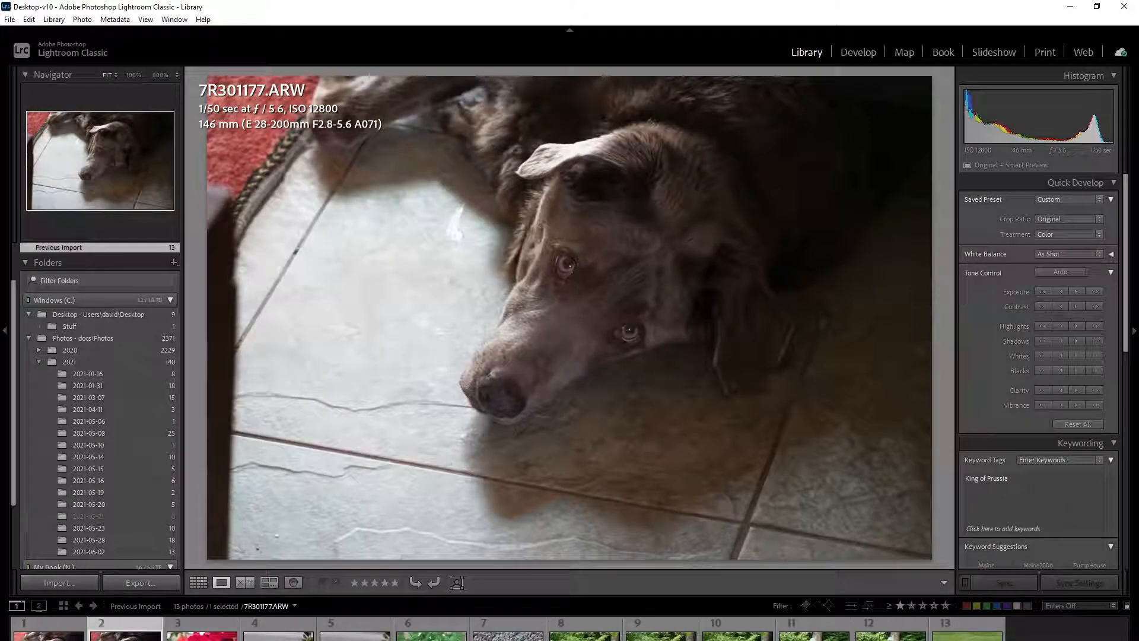
key("x")
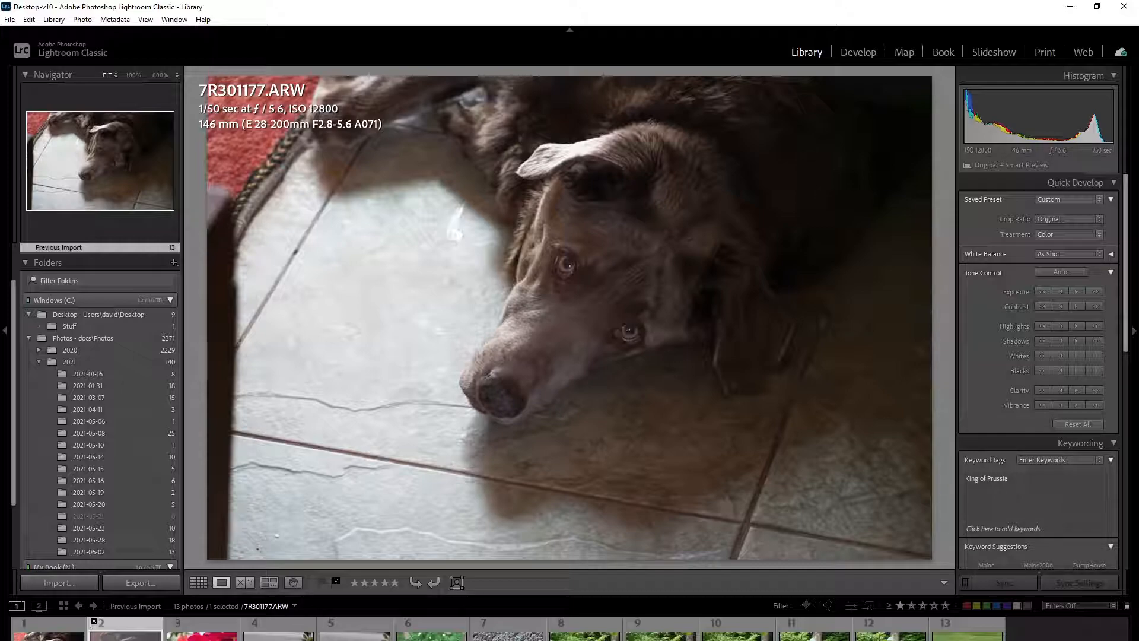
- Compare the sharpness of the two wasp photos at 100% and flag the first one, 7R301179.ARW, as rejected
key("Right")
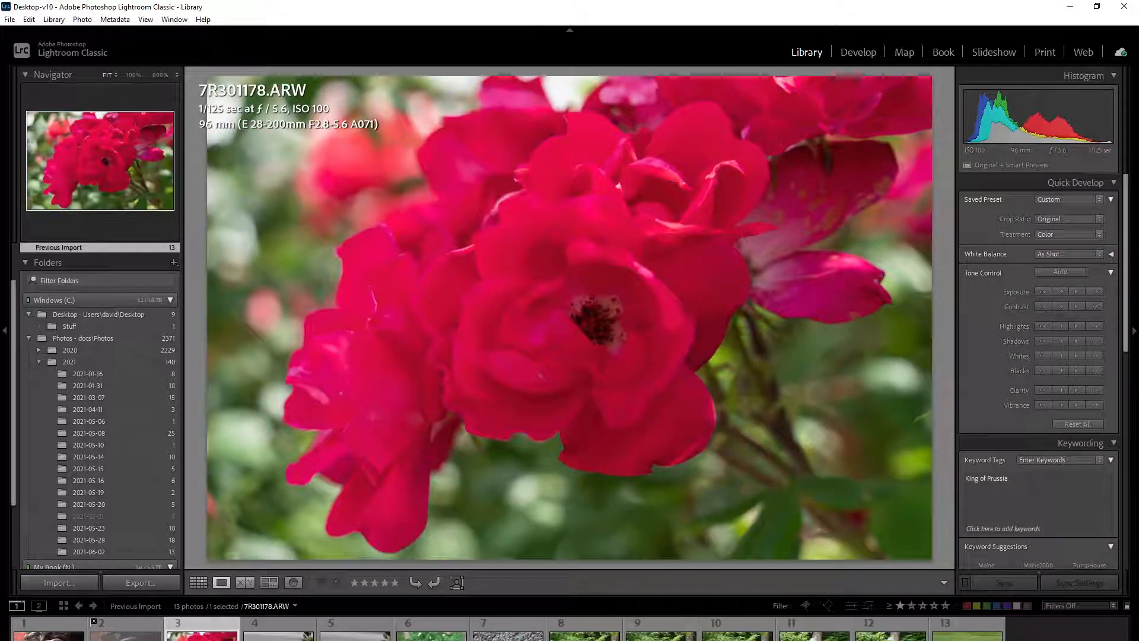
key("Right")
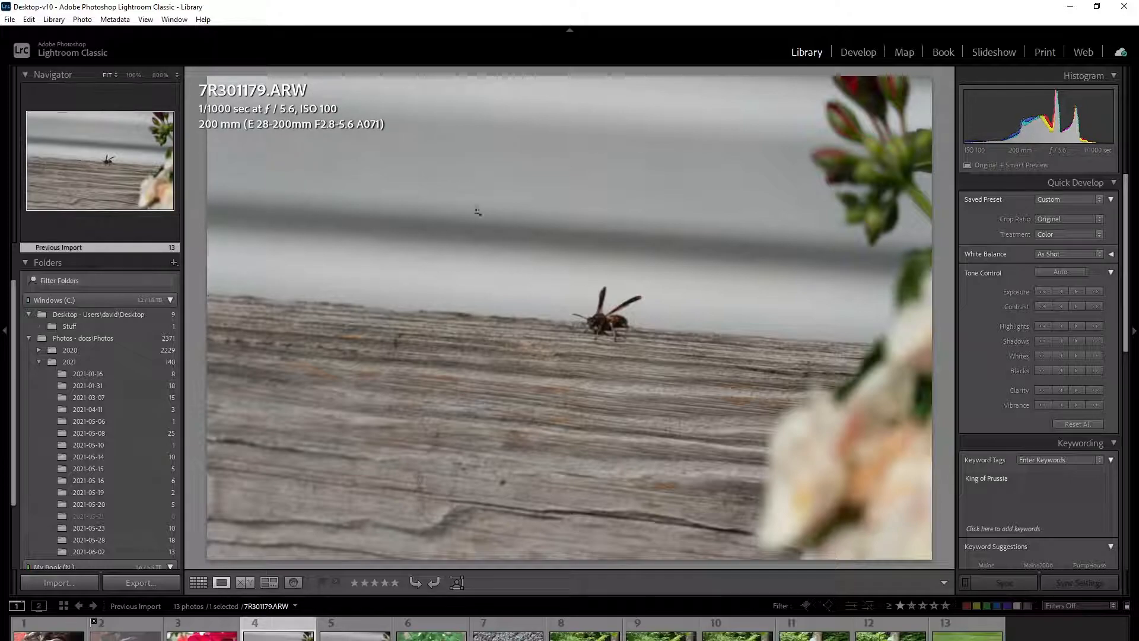
left_click(614, 324)
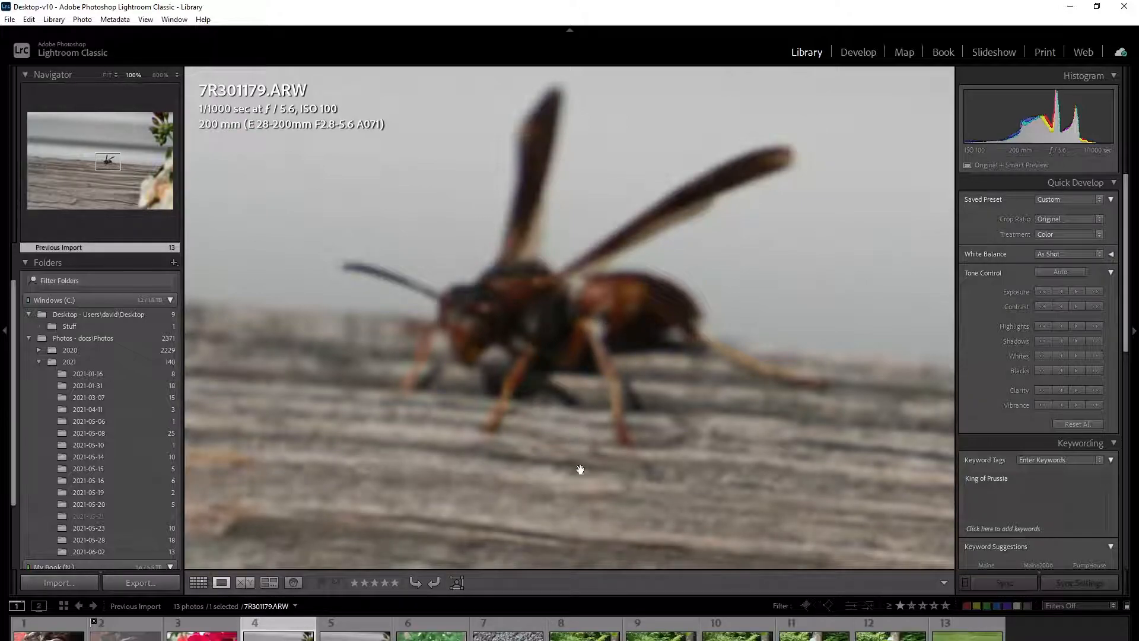
left_click(566, 342)
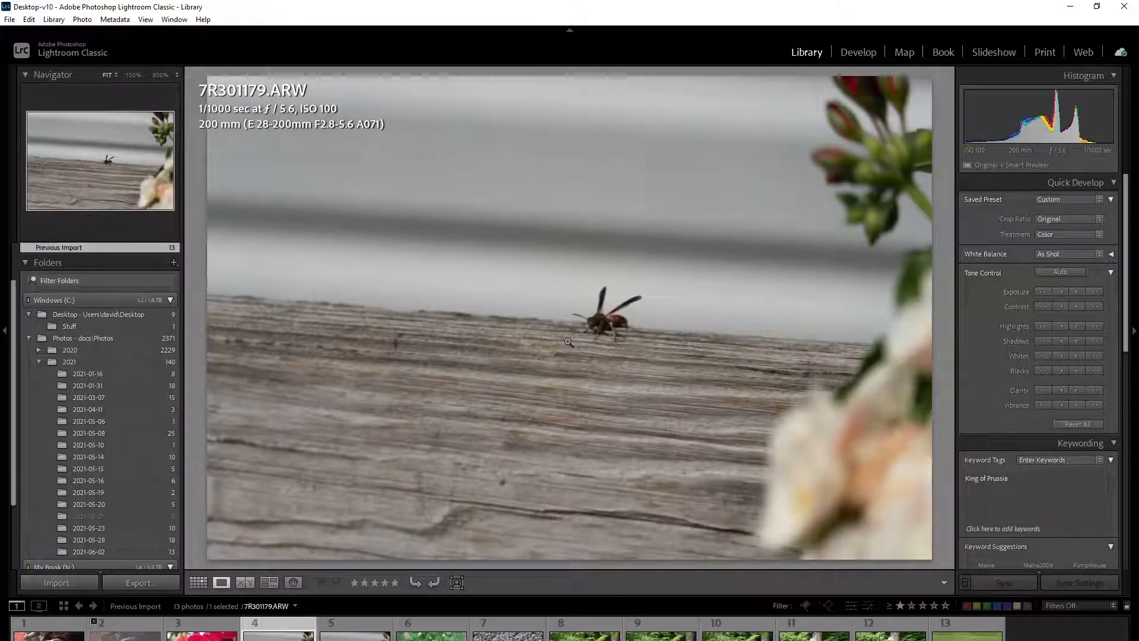
key("Right")
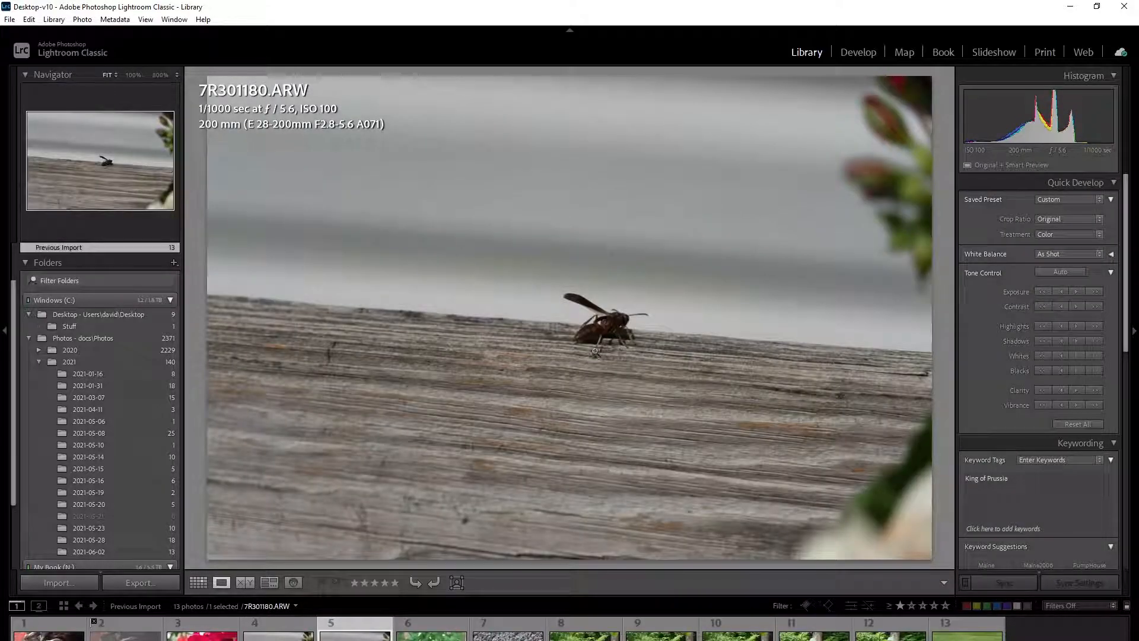
left_click(621, 329)
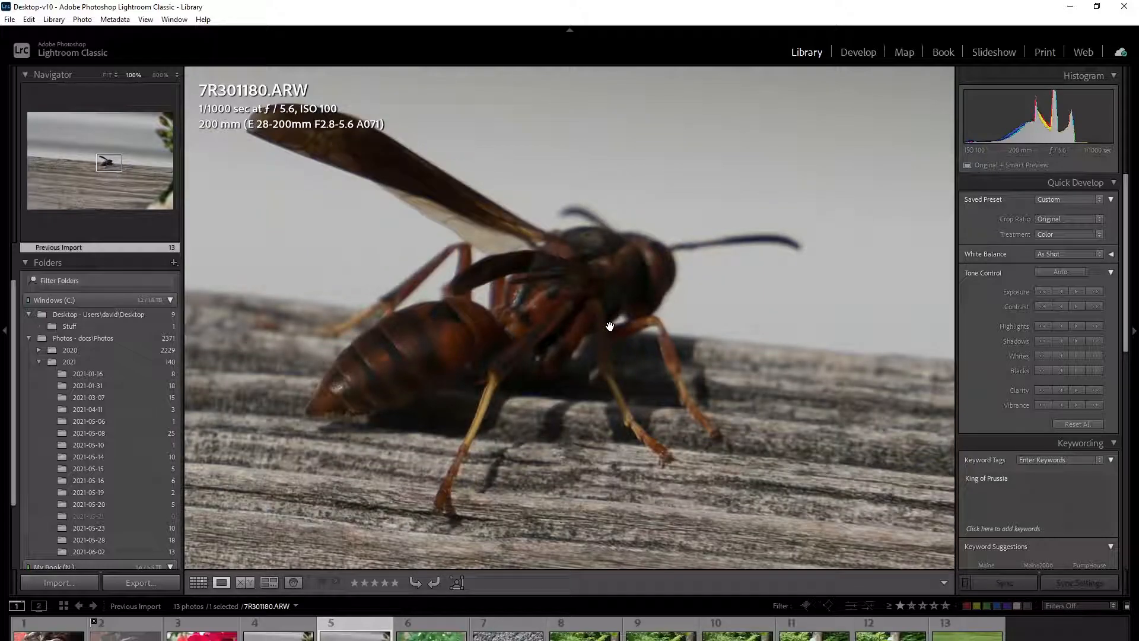
left_click(584, 311)
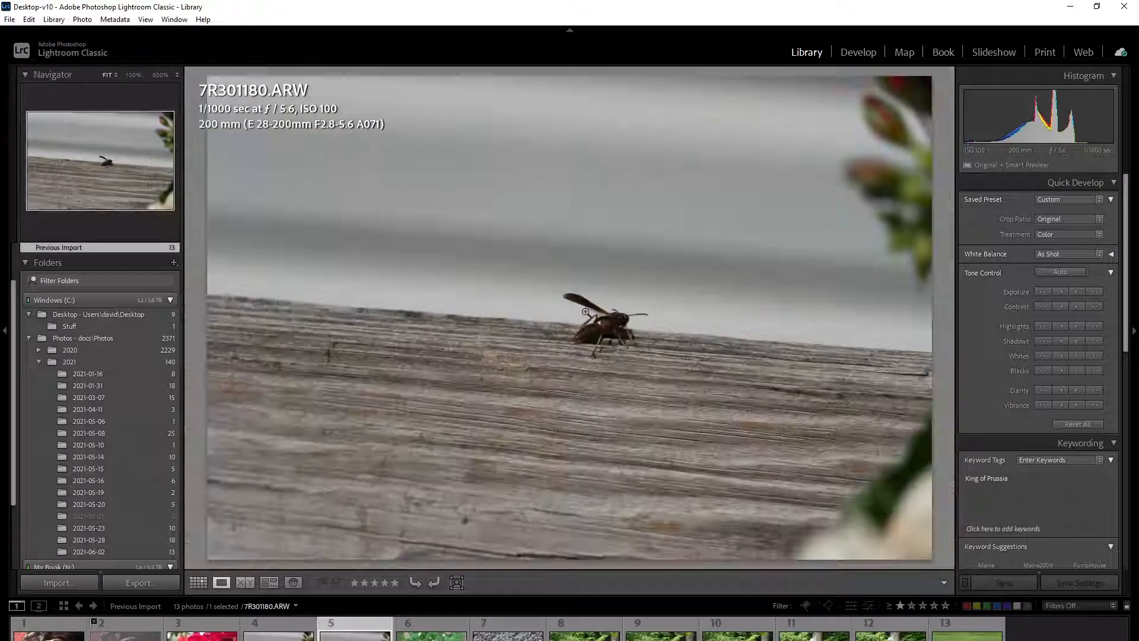
key("Left")
key("x")
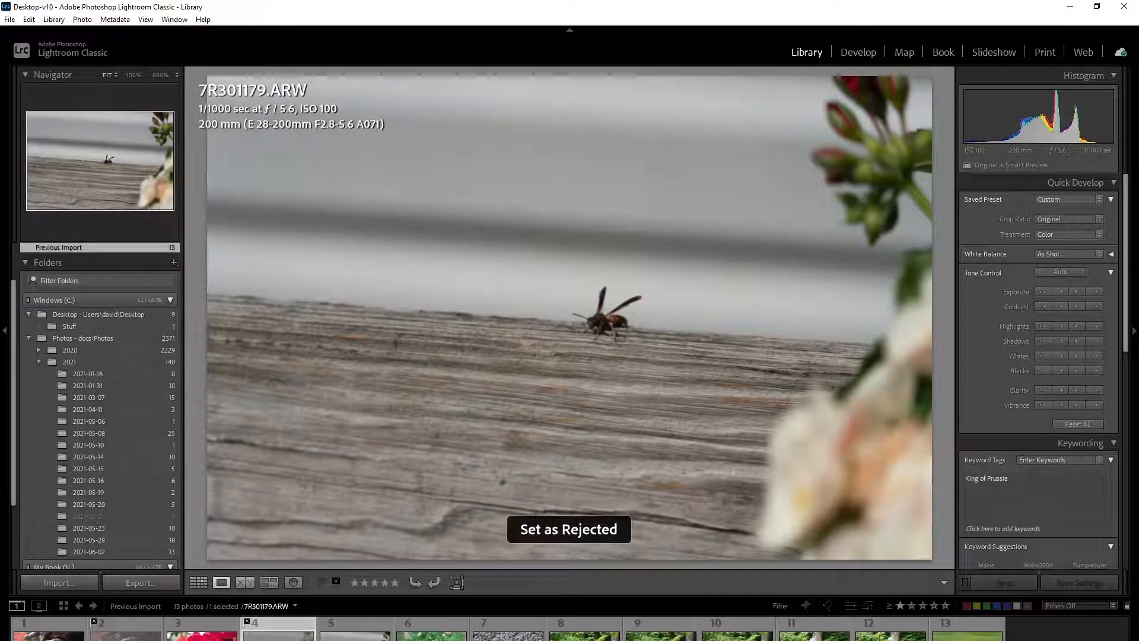
- Review the mint, nest and bird feeder photos in sequence up to the brown-headed bird shot 7R301187.ARW
key("Right")
key("Right")
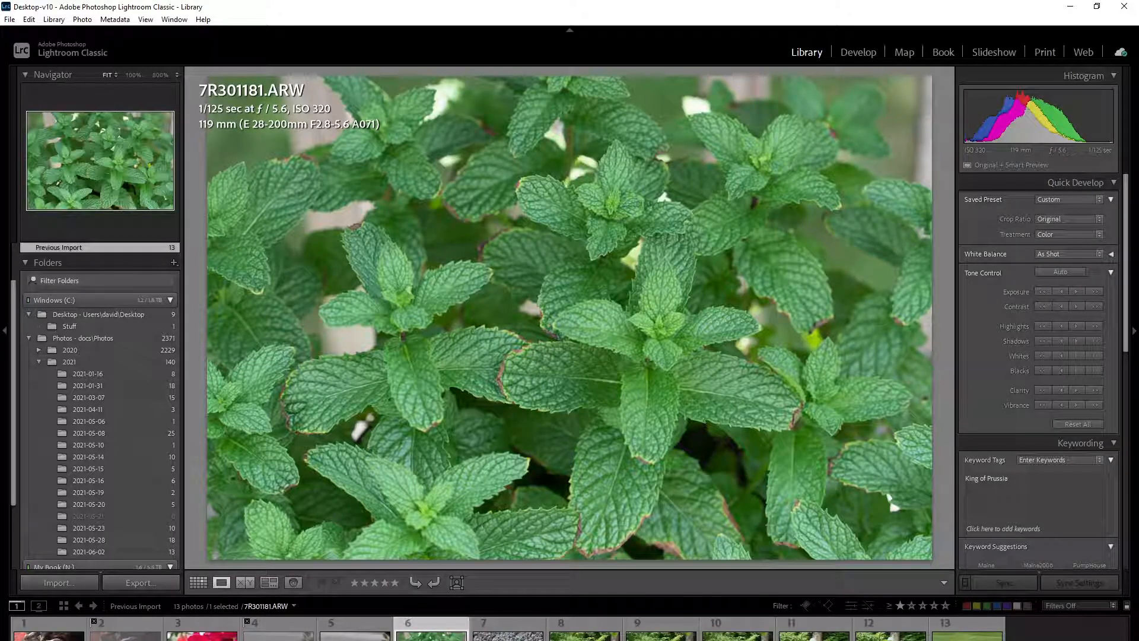
key("Right")
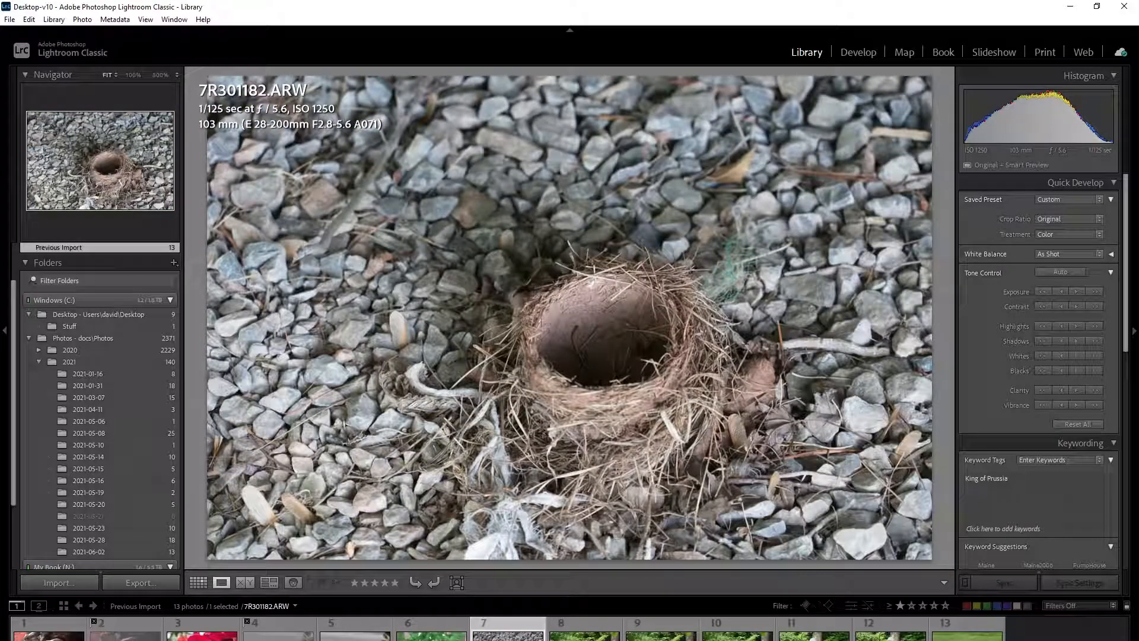
key("Right")
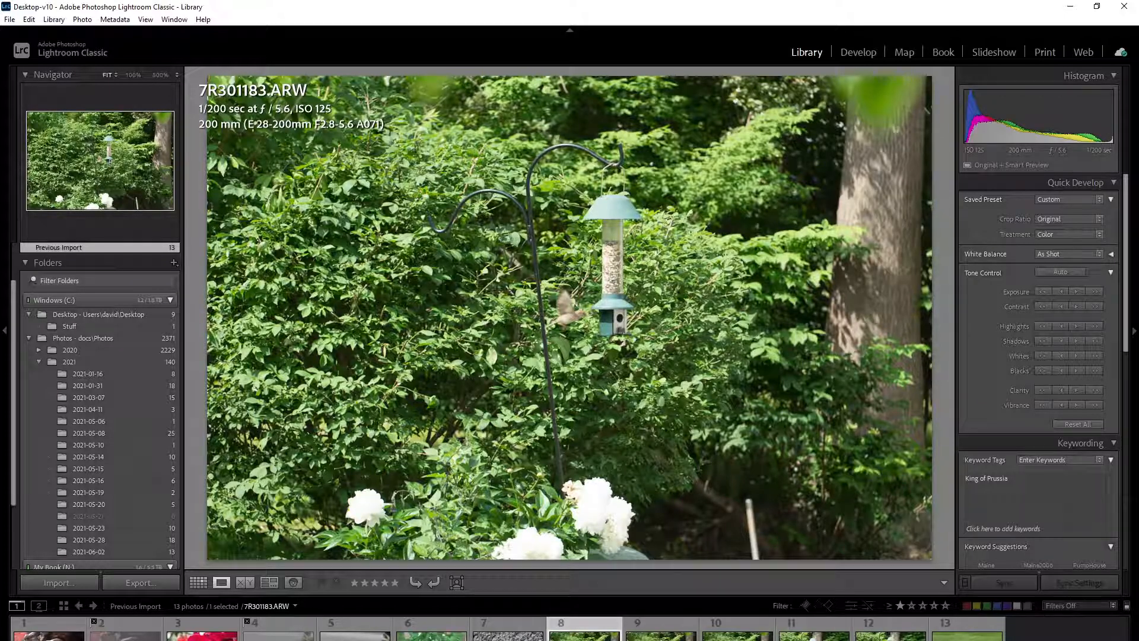
key("Right")
key("Right")
key("Right")
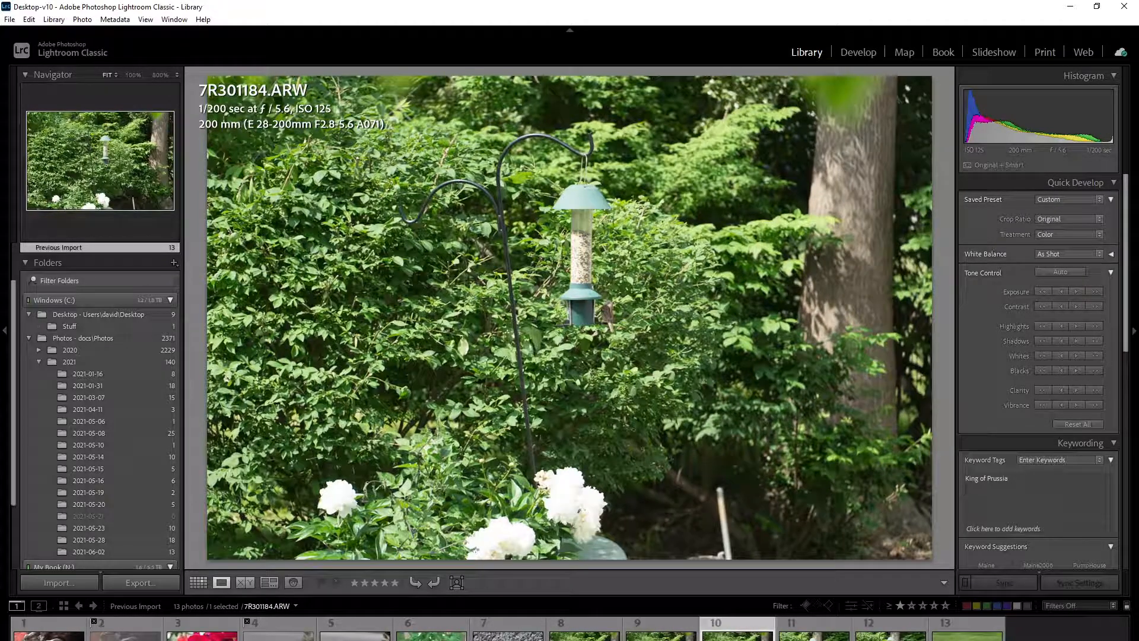
key("Right")
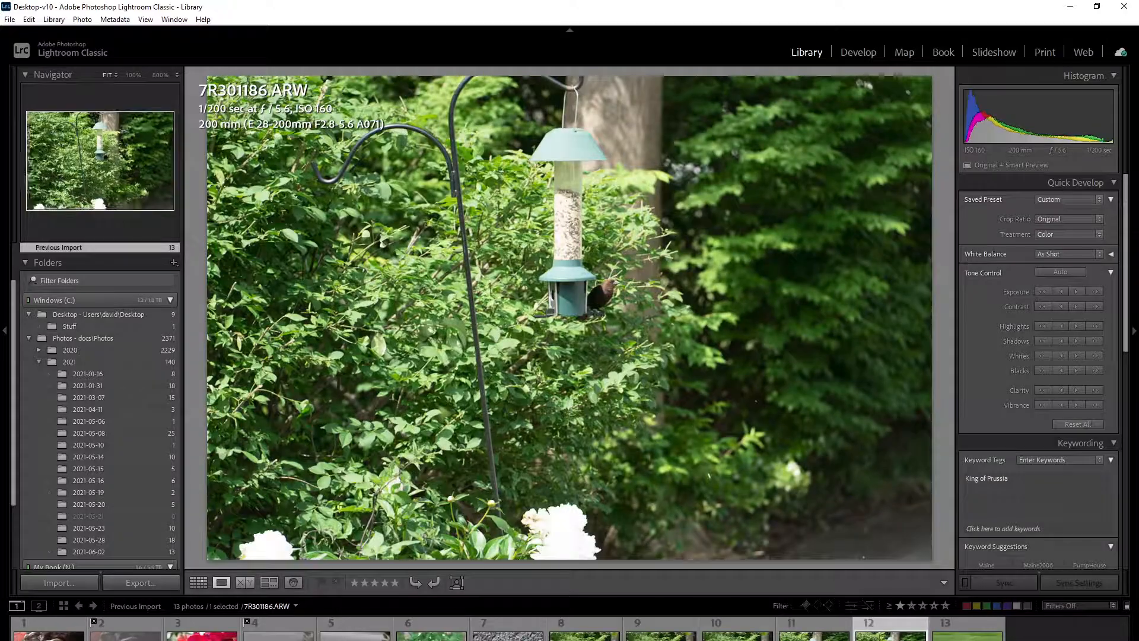
- Compare the two brown-headed bird photos at 100% and flag 7R301186.ARW as rejected
left_click(633, 291)
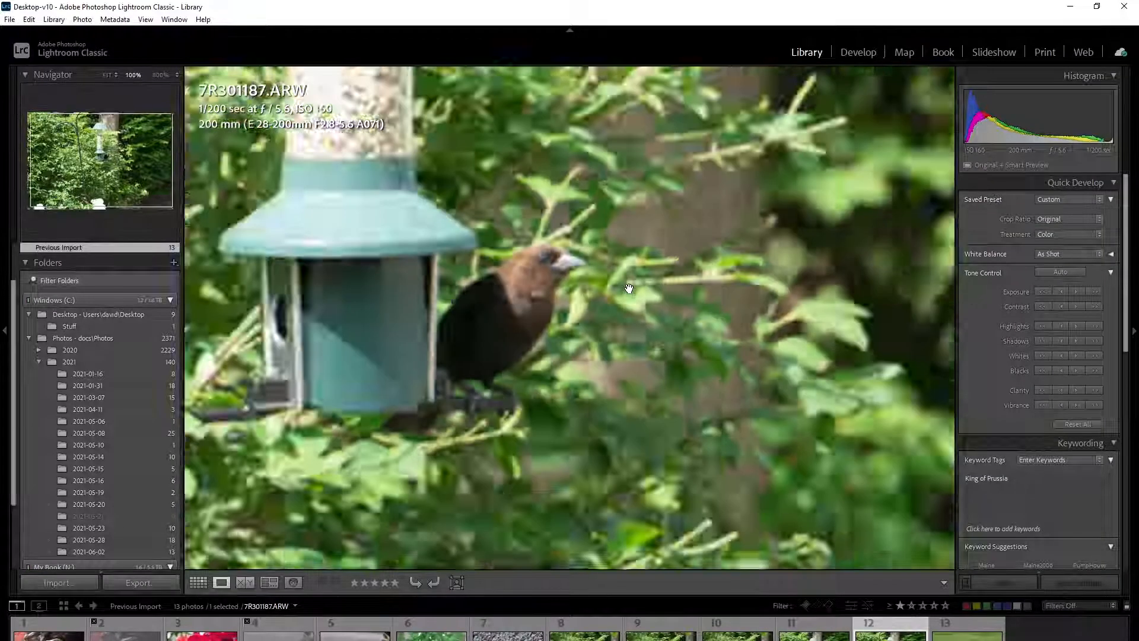
left_click_drag(558, 301, 689, 296)
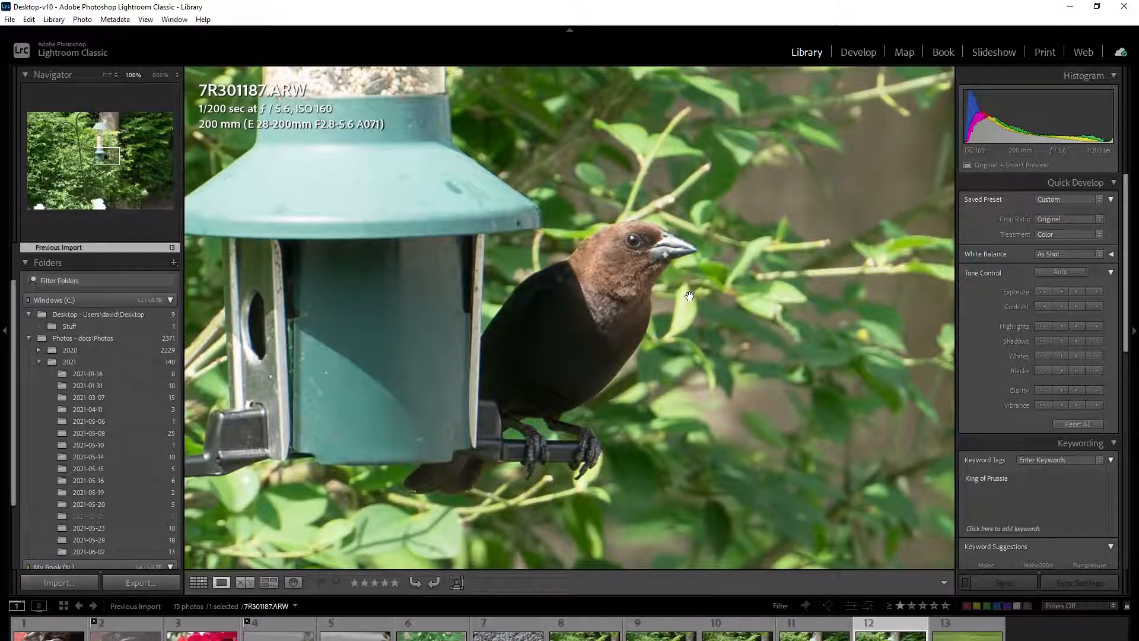
key("Left")
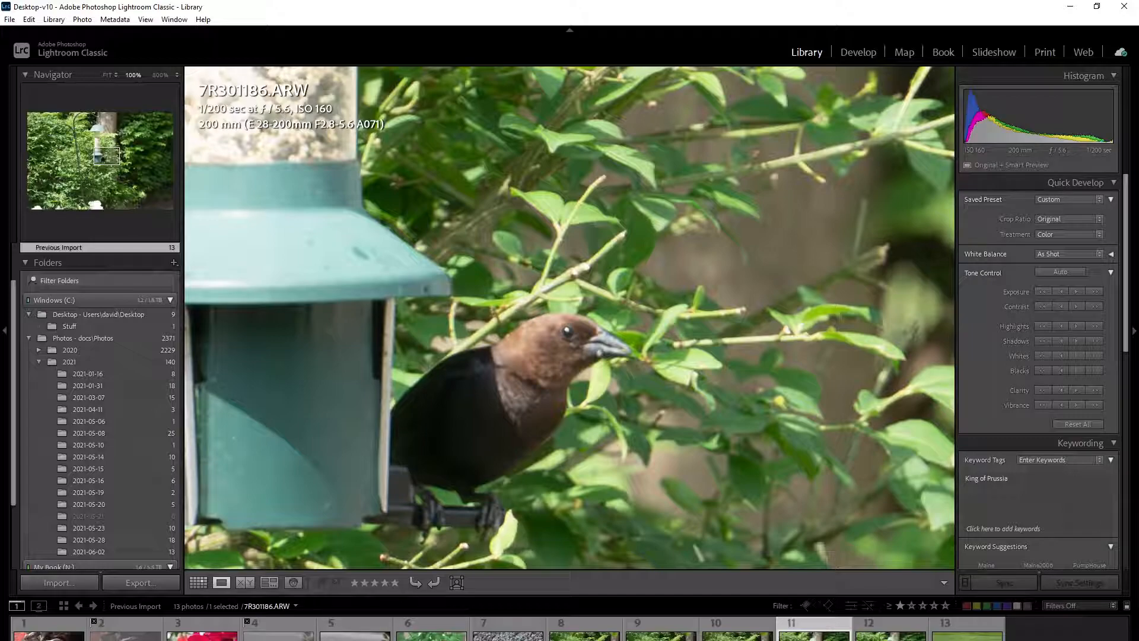
key("x")
- Compare the perched sparrow photos at 100%, flag 7R301184.ARW as rejected, and view the preceding flying bird photo
key("Left")
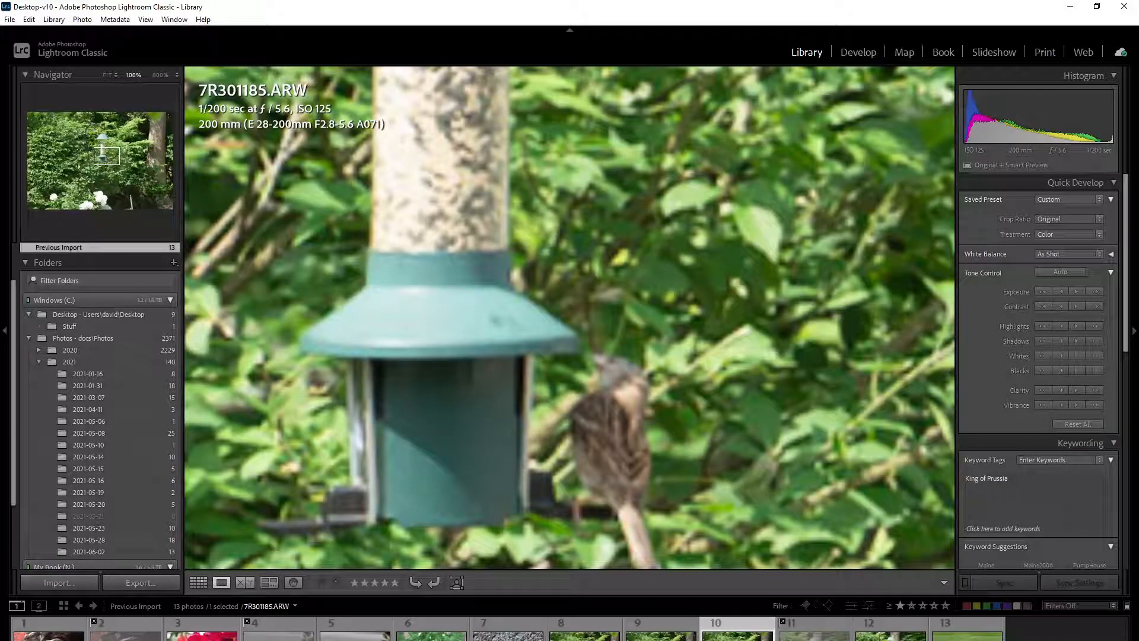
left_click_drag(634, 401, 699, 283)
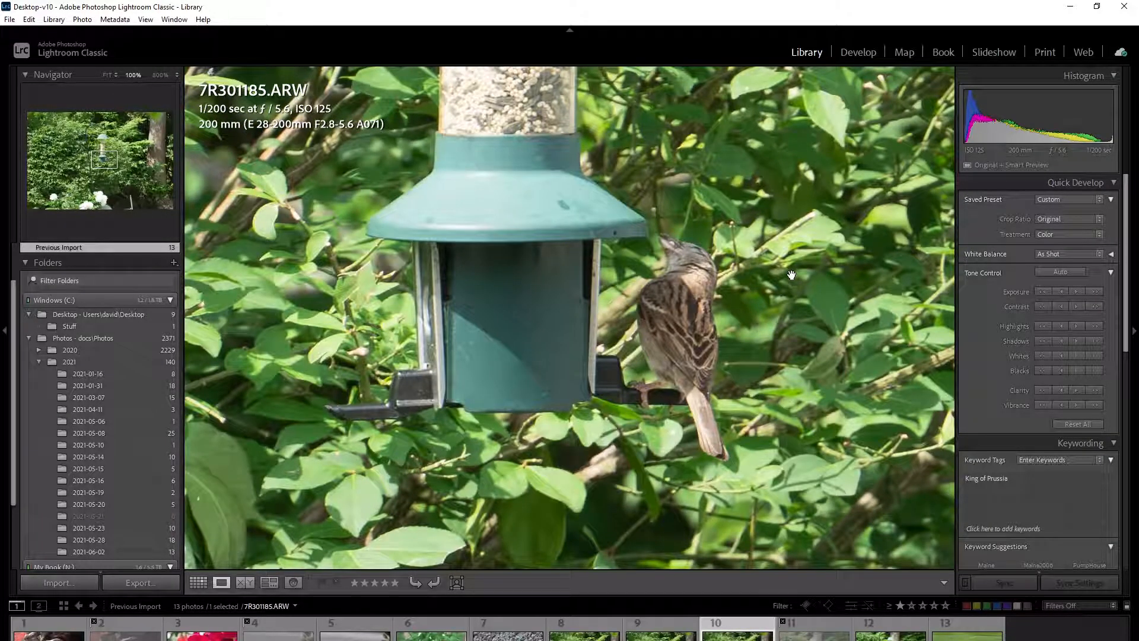
key("Left")
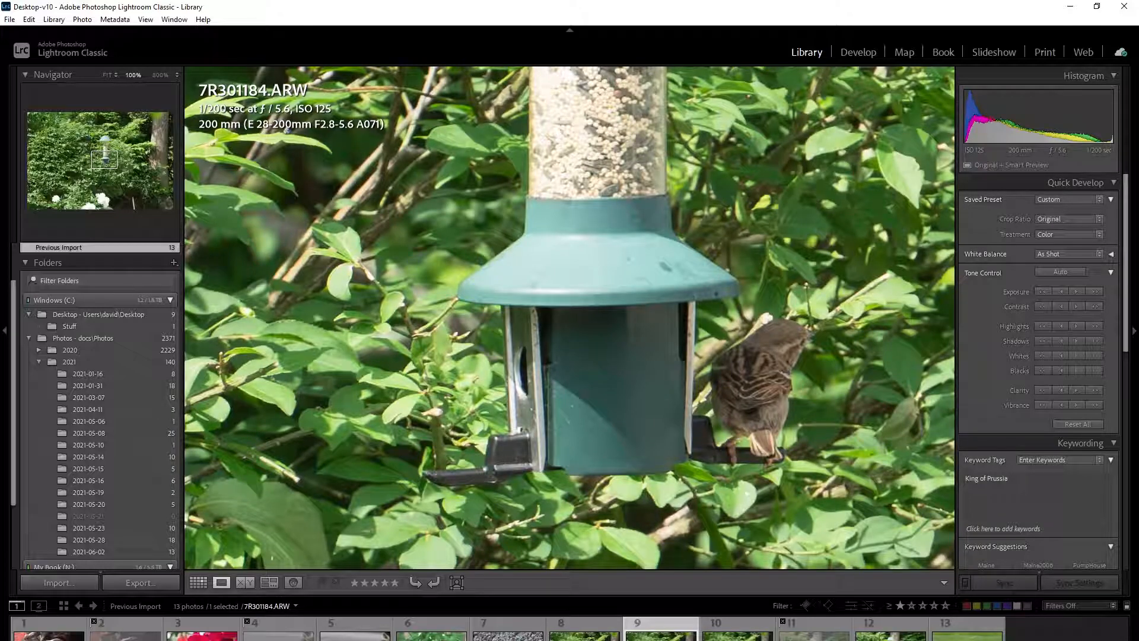
key("x")
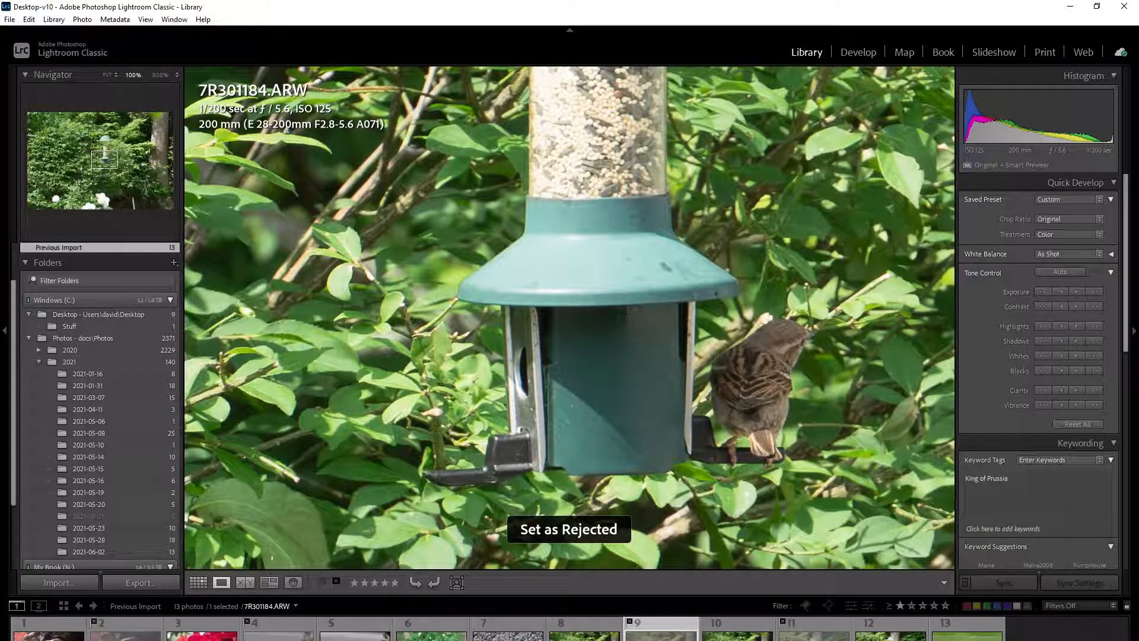
key("Left")
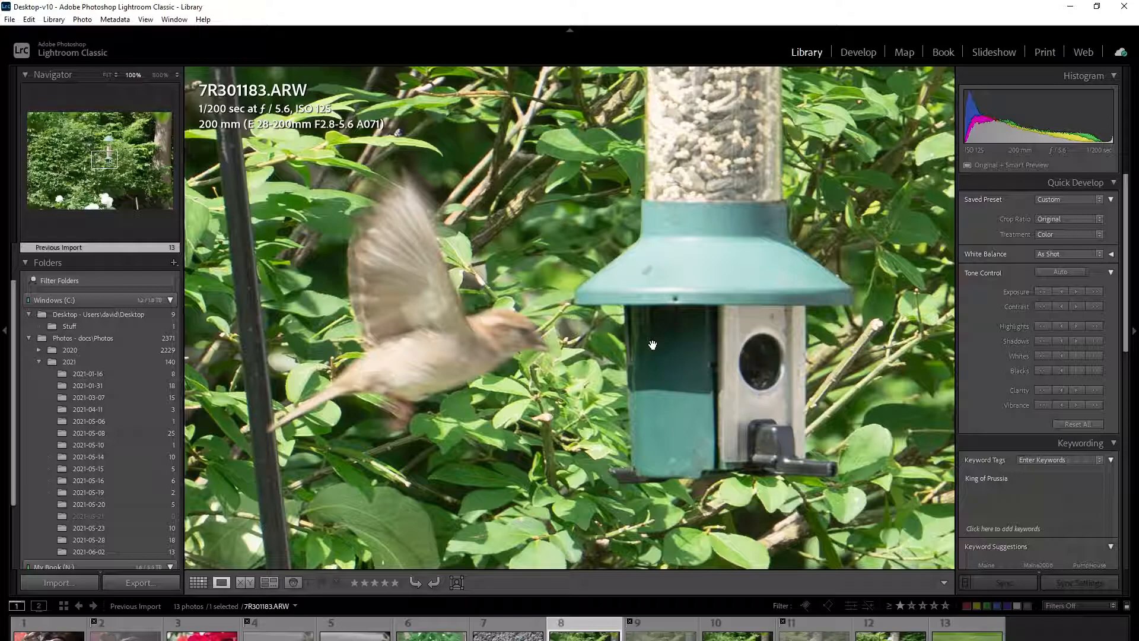
- Delete all rejected photos from disk and return the flying bird photo to the fitted view
key("ctrl+BackSpace")
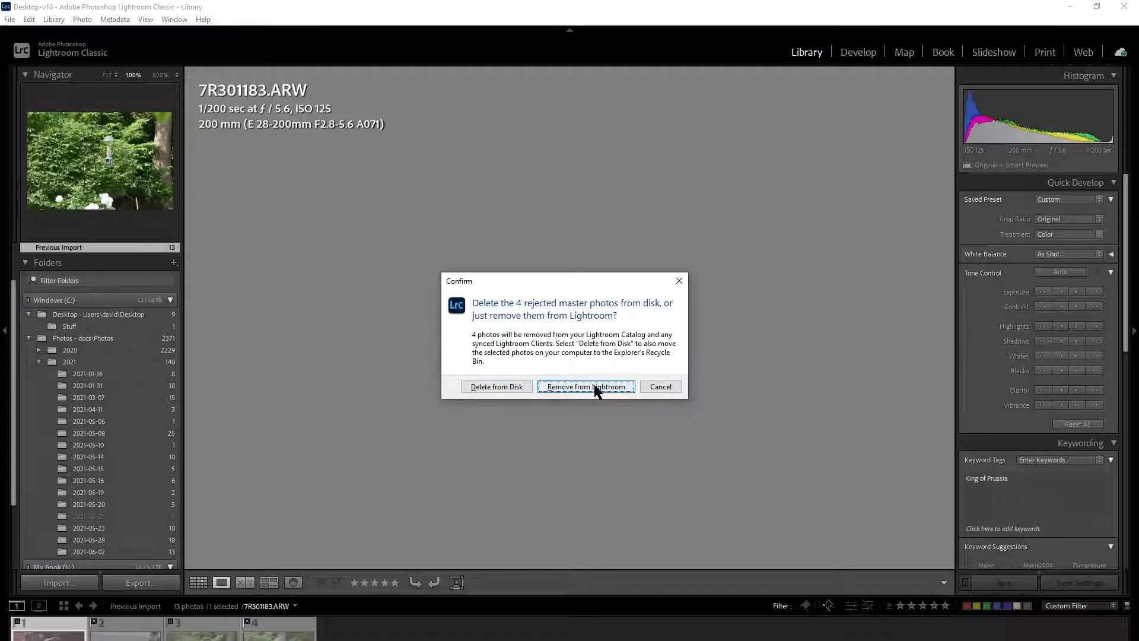
left_click(496, 386)
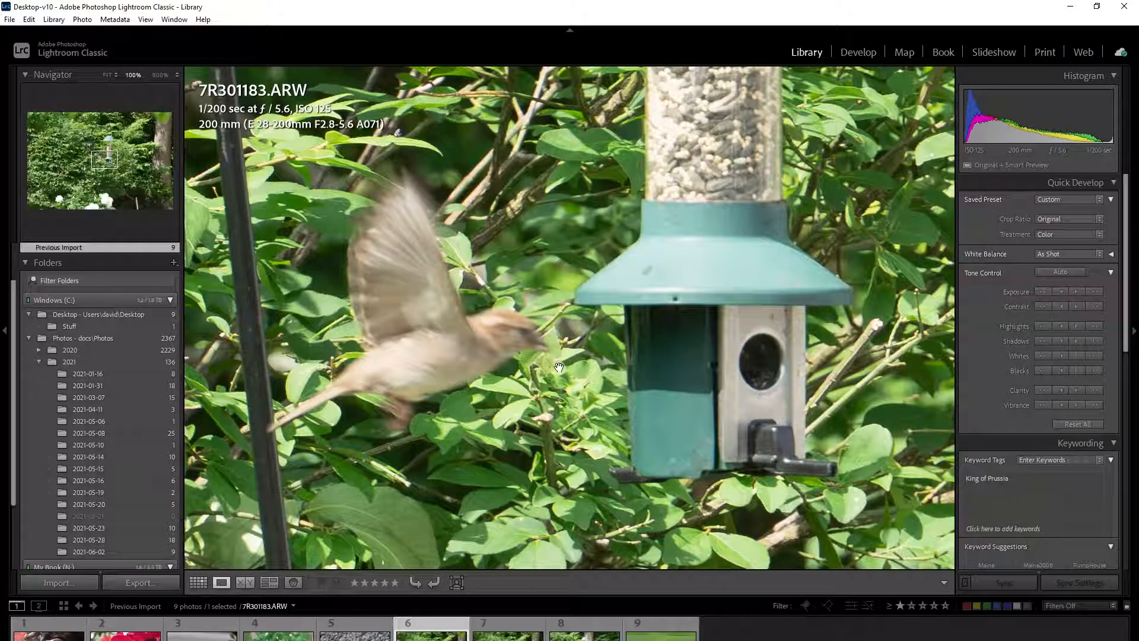
left_click(477, 368)
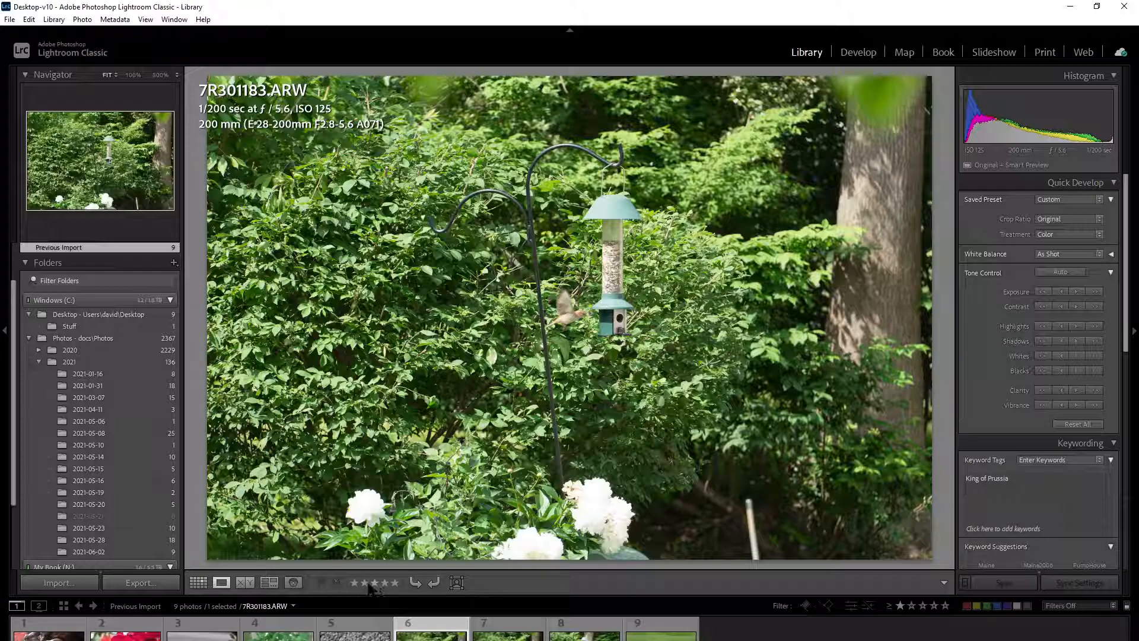
- Review the remaining photos from the first dog shot to the birds on the grass, and return to the dog photo
left_click(49, 634)
key("Right")
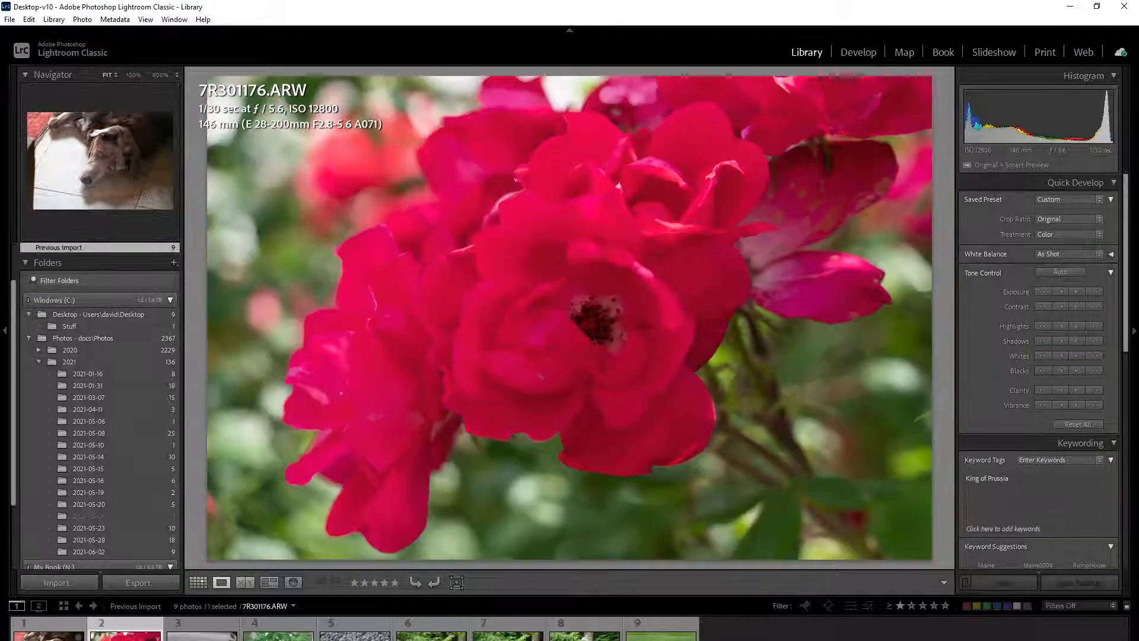
key("Left")
key("Right")
key("Right")
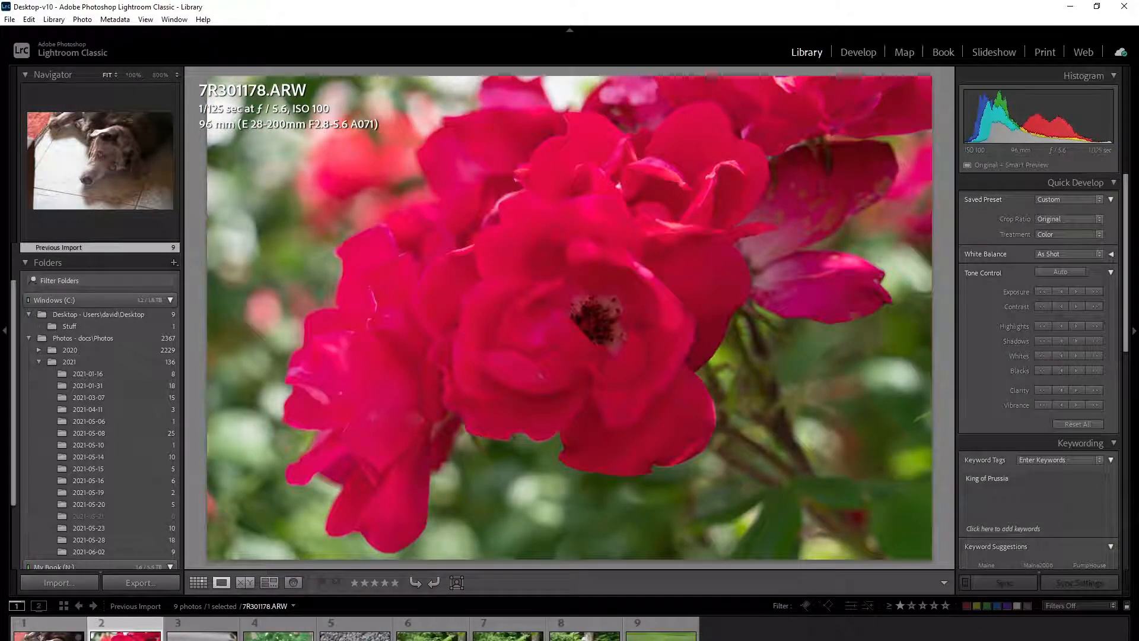
key("Right")
key("Right")
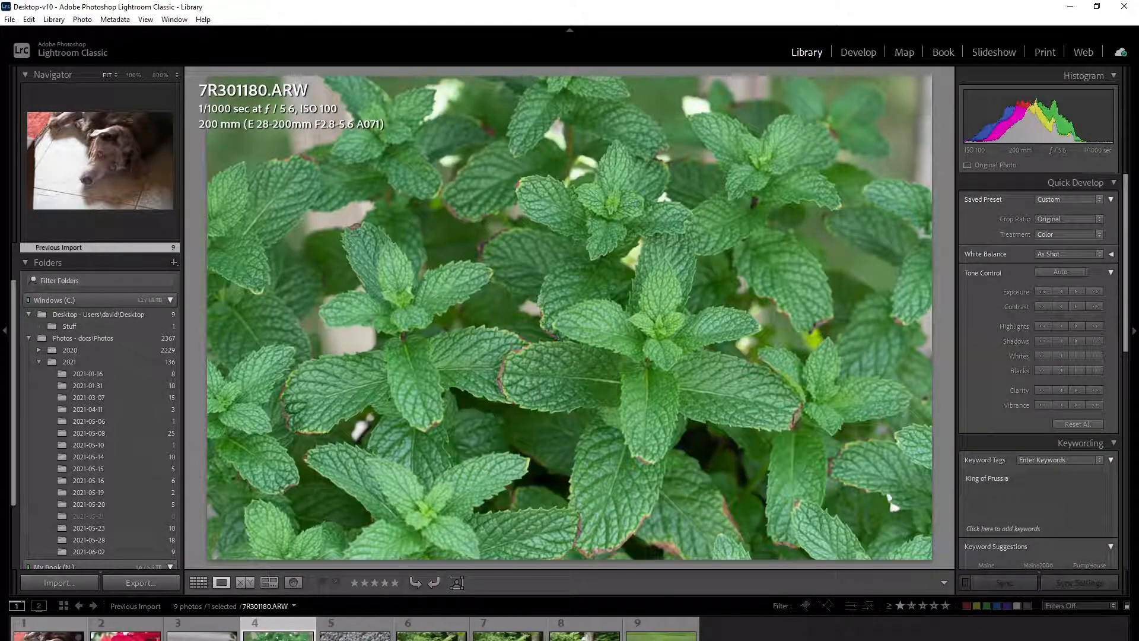
key("Right")
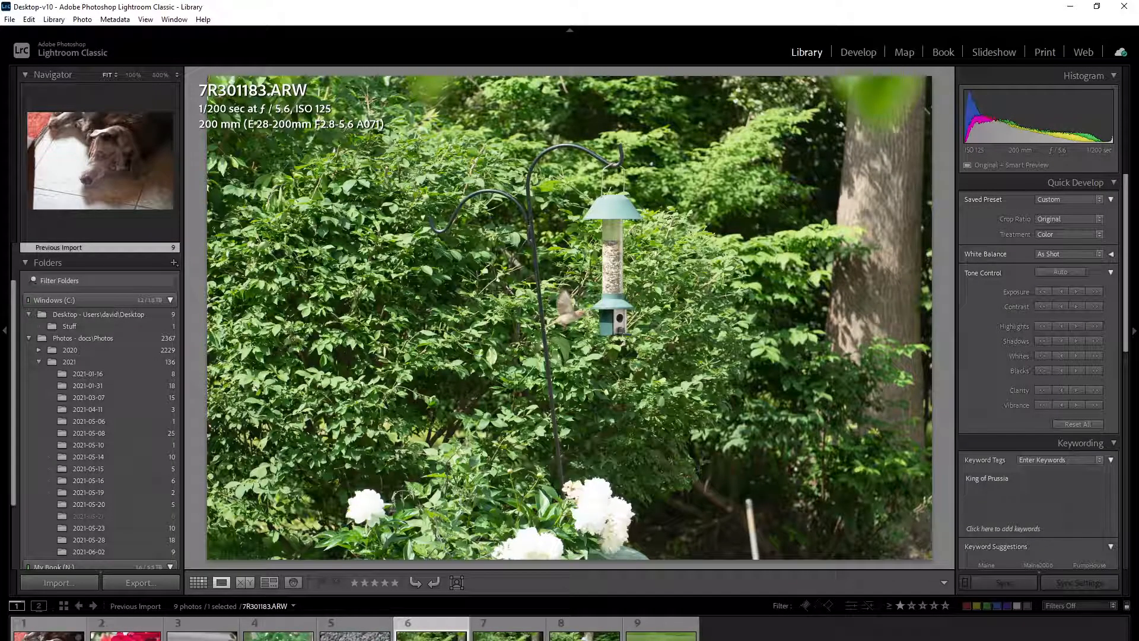
key("Right")
key("Right")
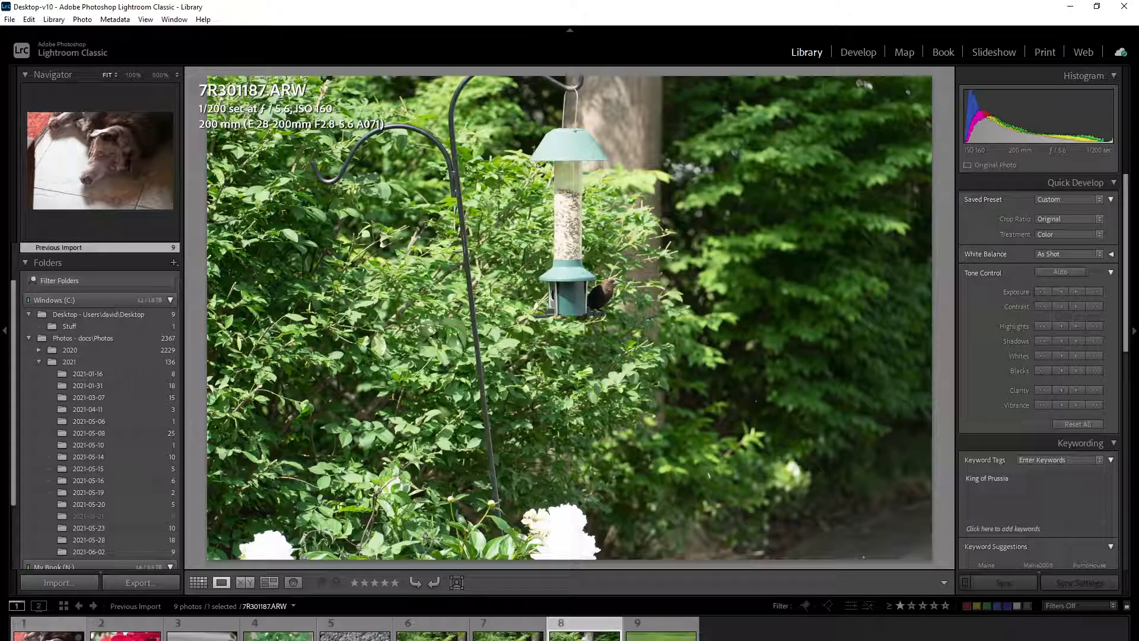
key("Right")
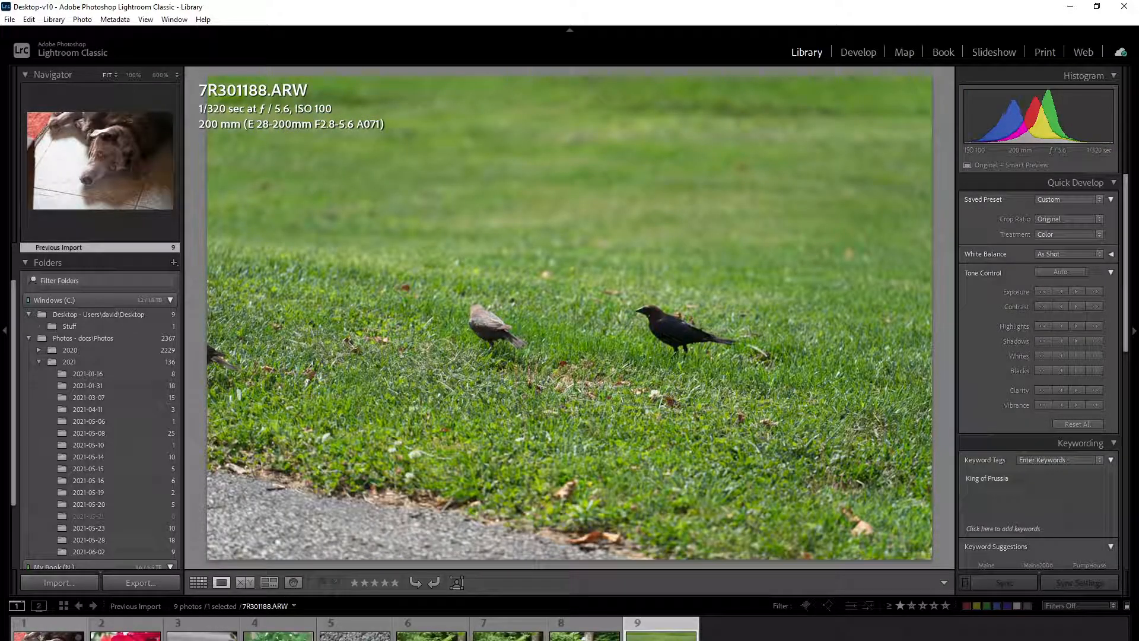
key("Left")
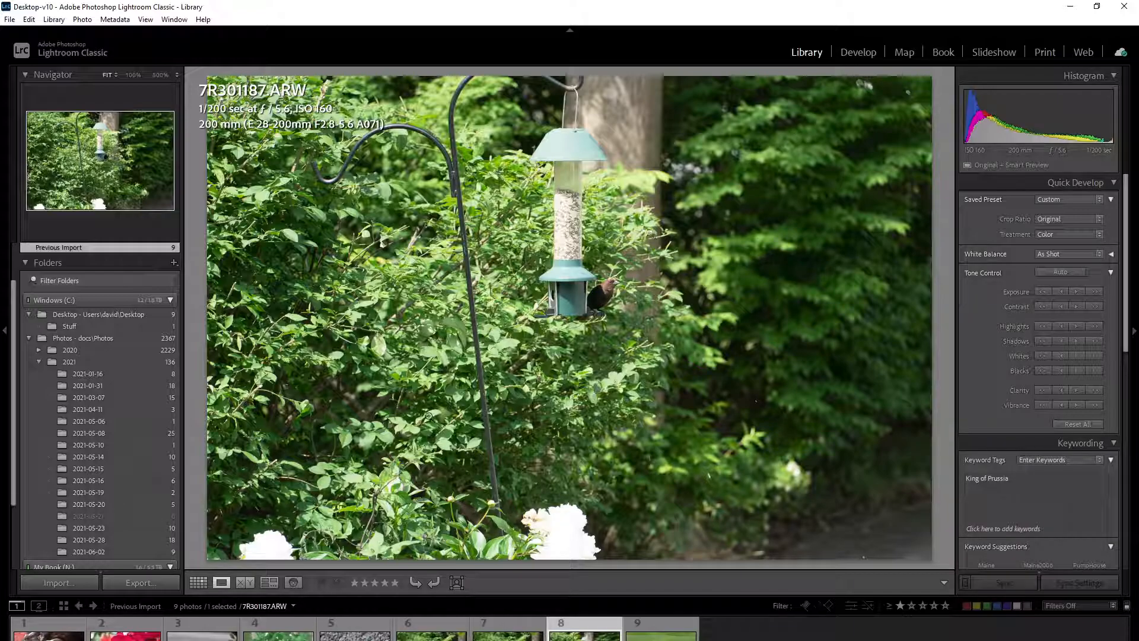
left_click(49, 632)
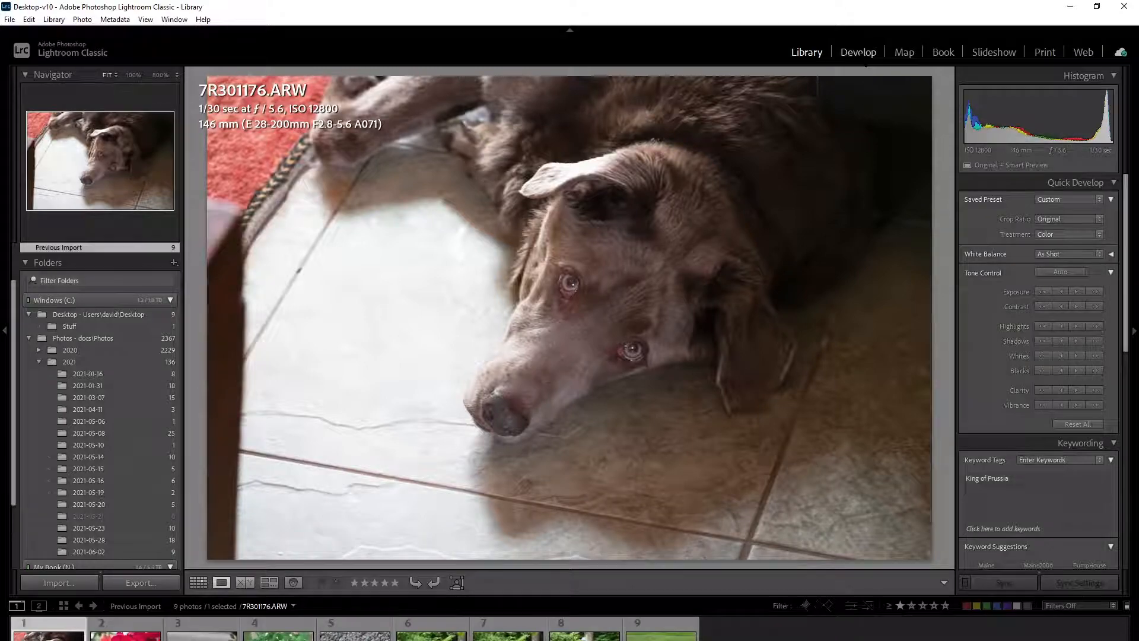
- Open the dog photo for developing and crop it slightly to remove the dark edge beside the tiles, keeping the original aspect ratio
left_click(859, 52)
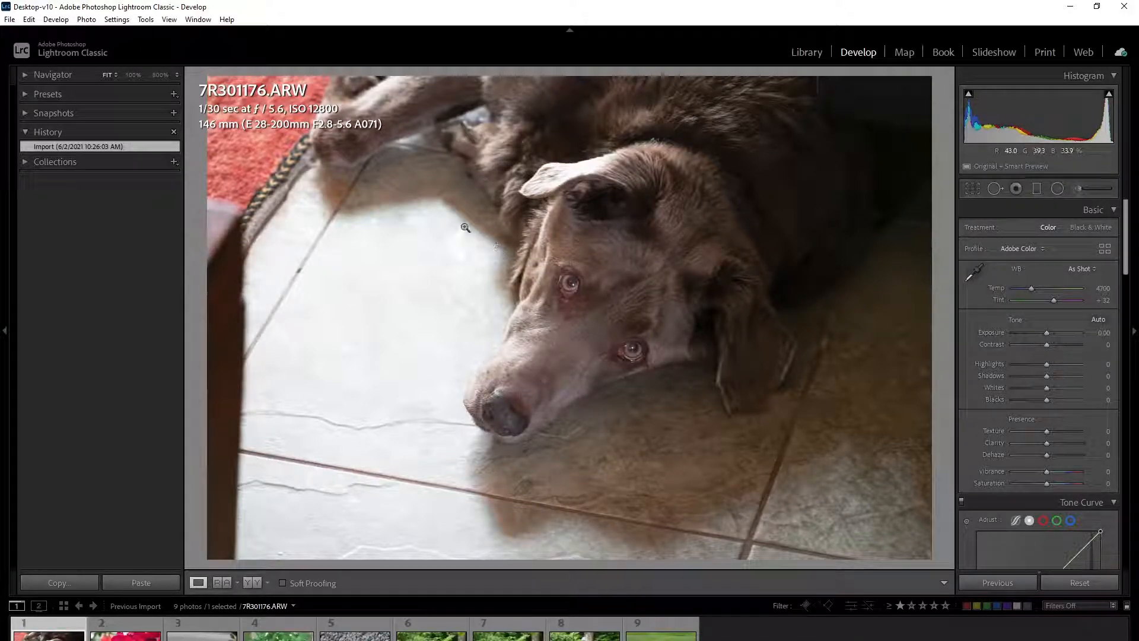
left_click(972, 191)
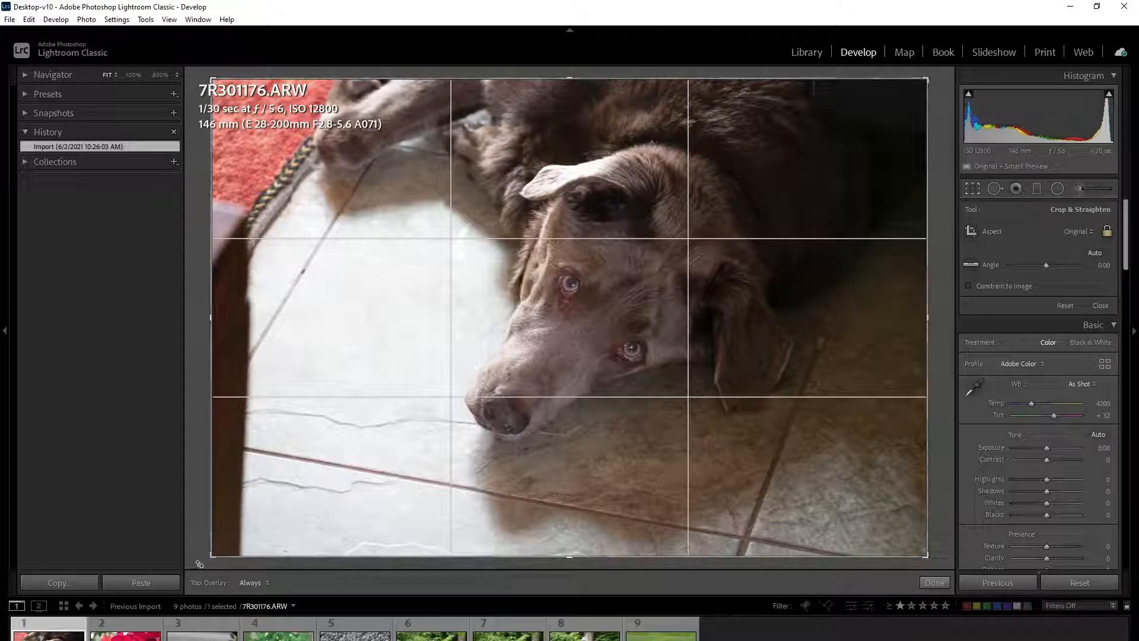
left_click_drag(211, 556, 237, 541)
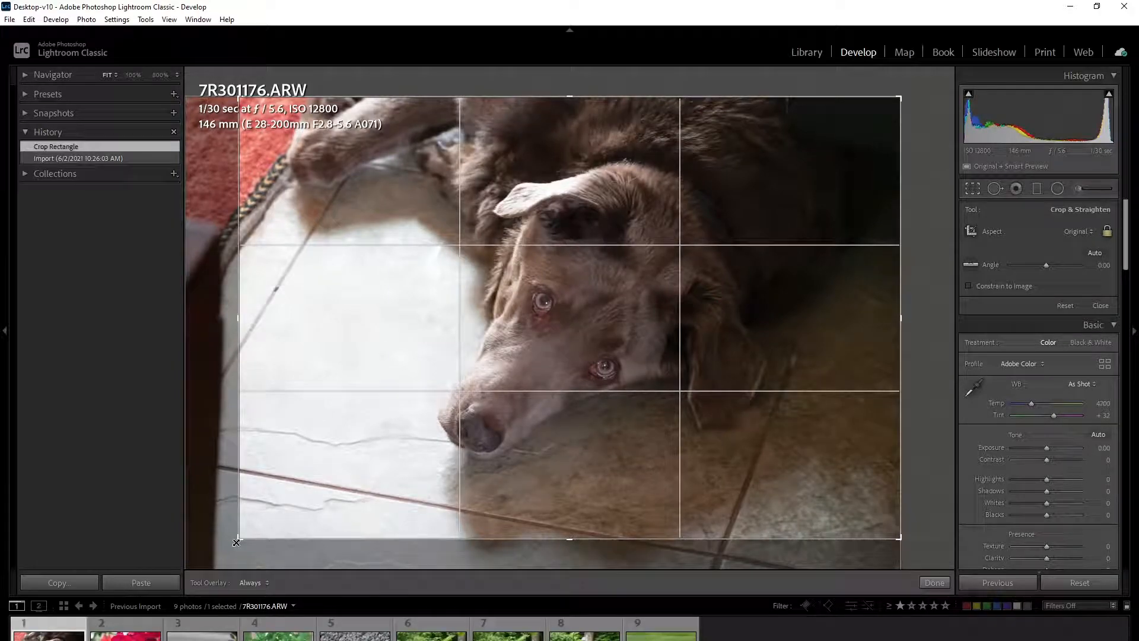
key("Return")
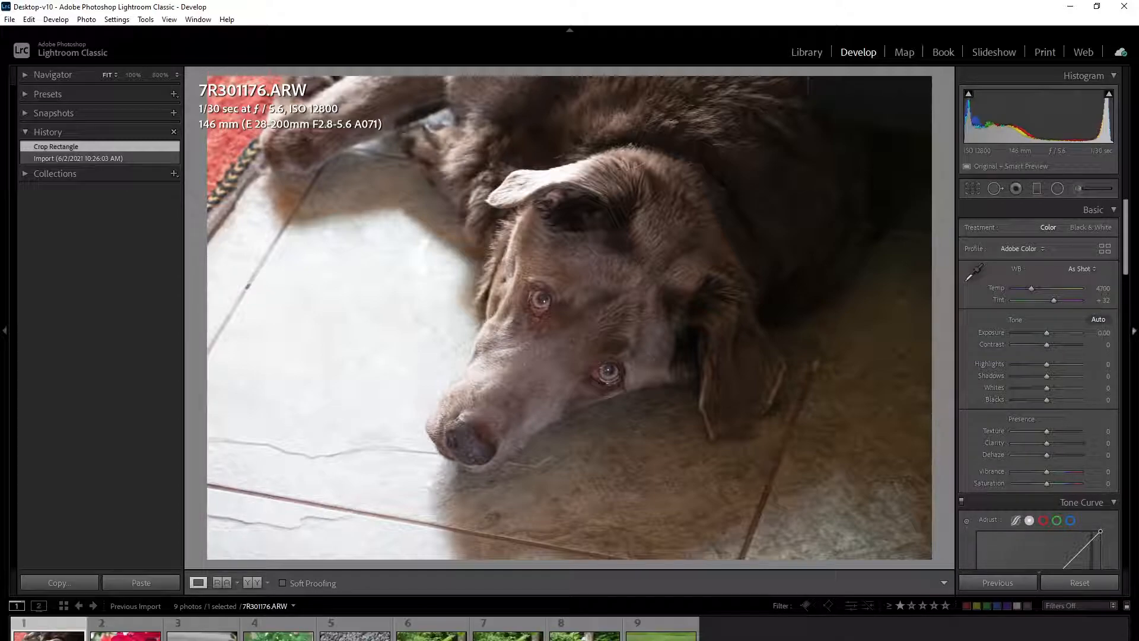
- Try automatic tone on the dog photo, compare its history states, and revert to the state after the crop
left_click(1099, 321)
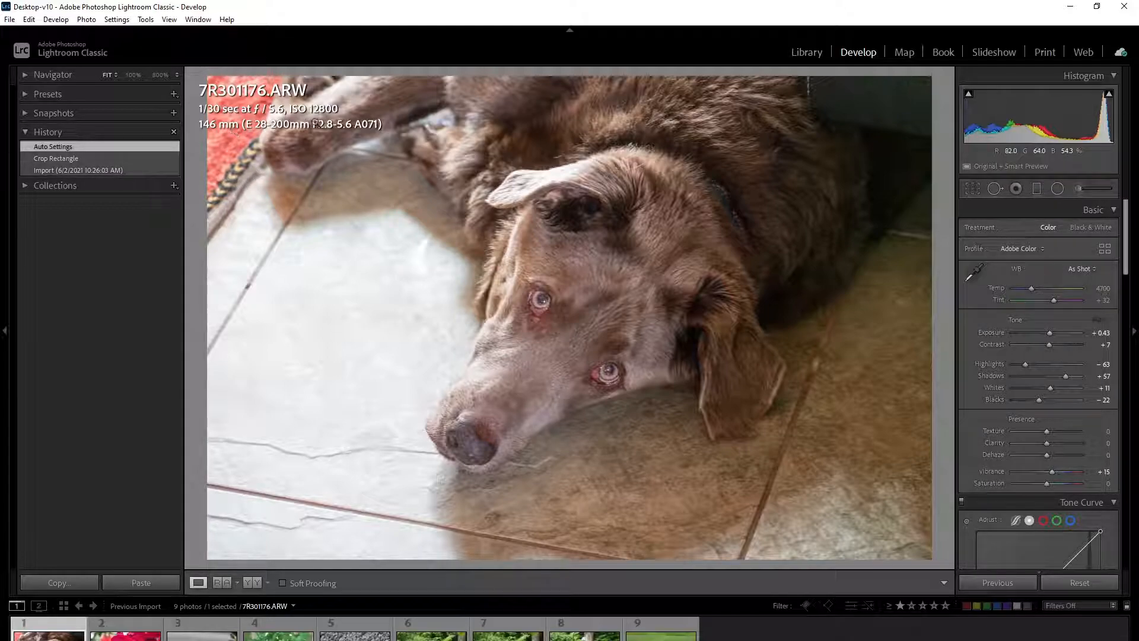
left_click(75, 158)
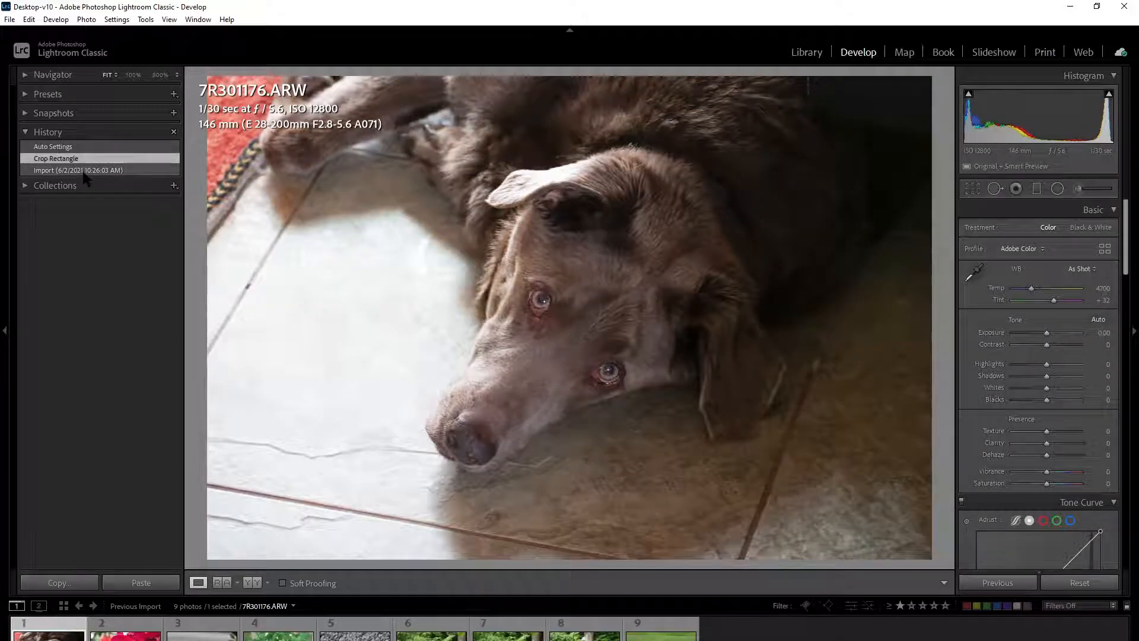
left_click(84, 171)
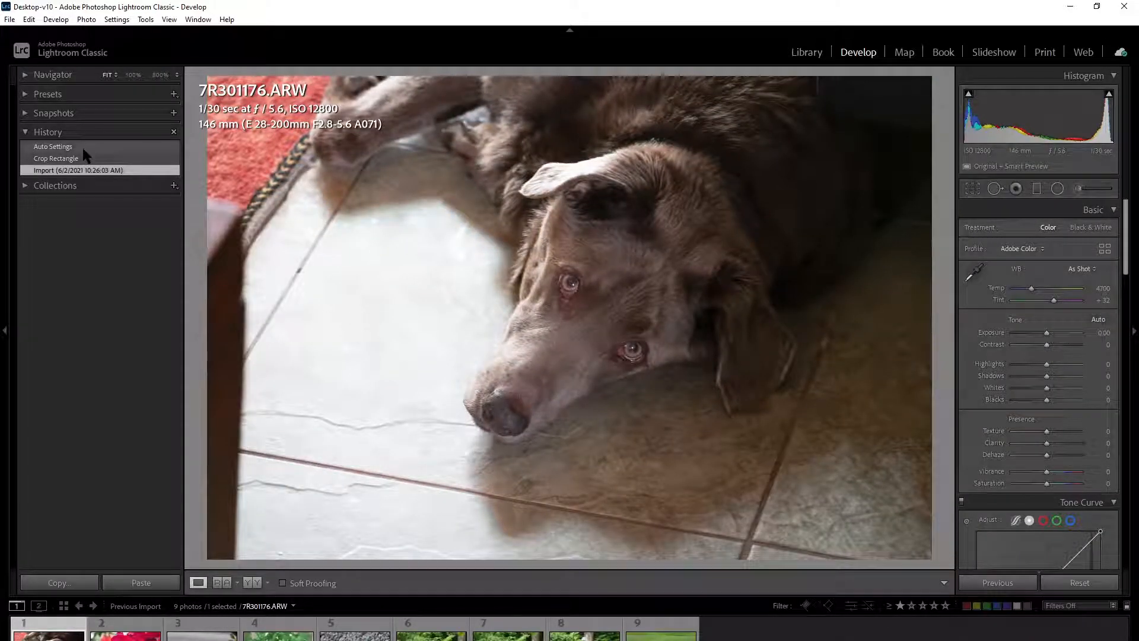
left_click(83, 149)
left_click(86, 159)
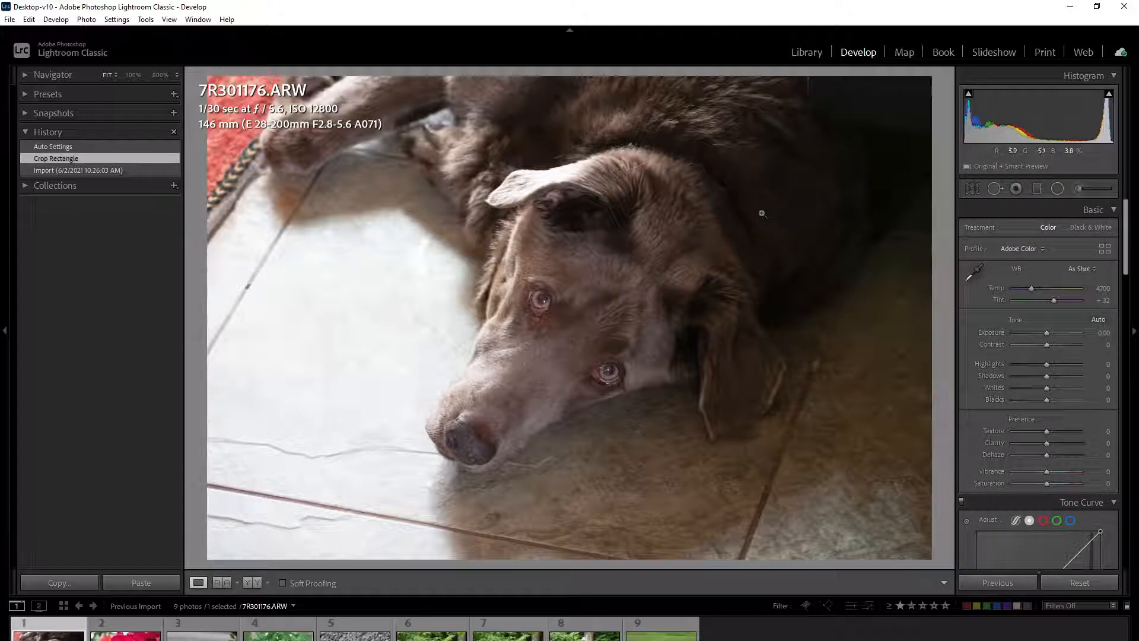
- Tighten the dog photo's crop and reposition it around the dog's head, keeping the original aspect ratio
left_click(973, 189)
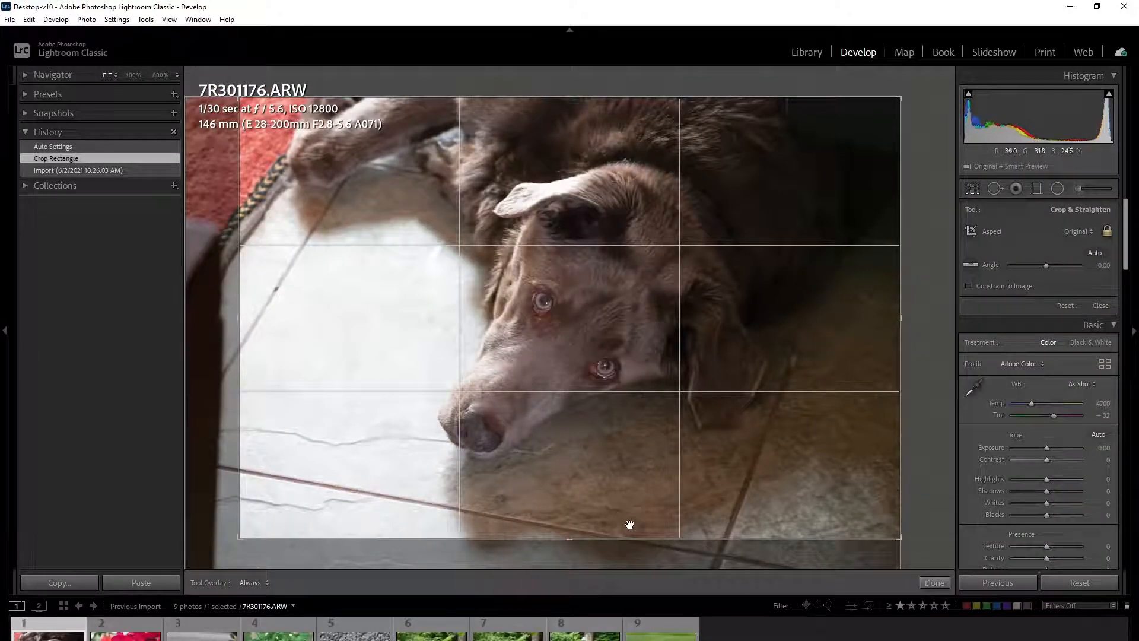
left_click_drag(241, 540, 357, 459)
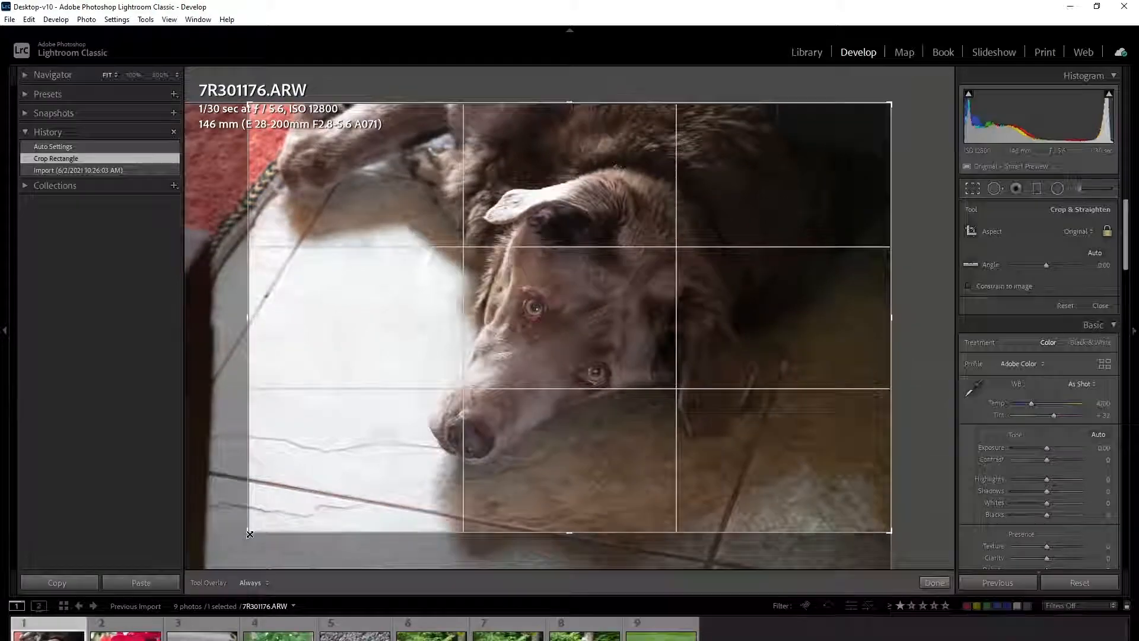
left_click_drag(747, 308, 735, 280)
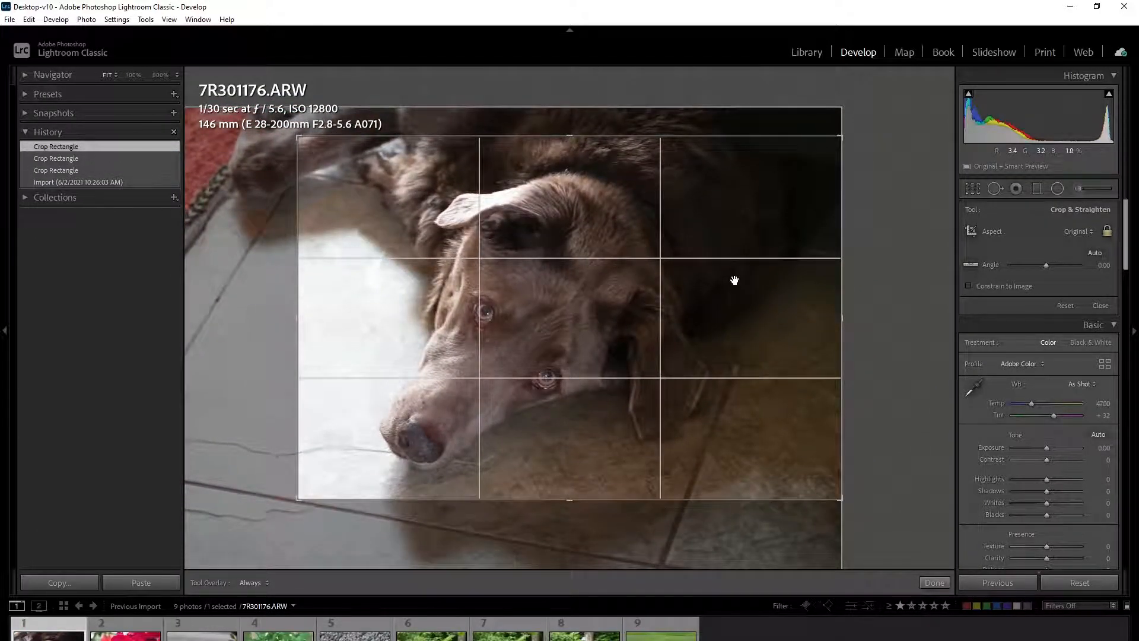
key("Return")
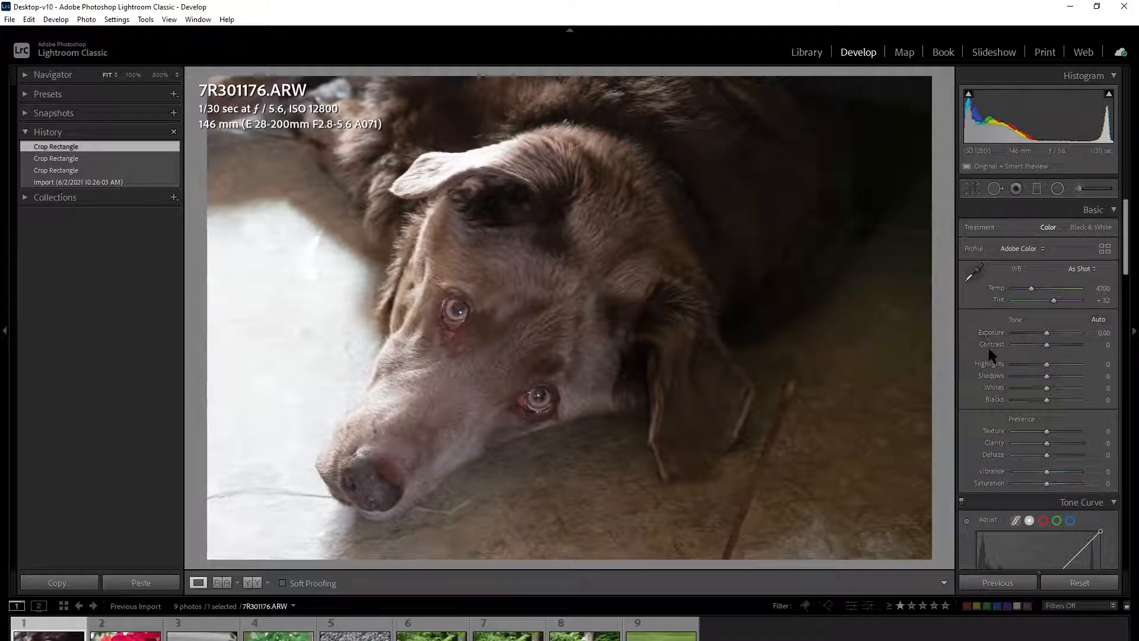
- Raise the dog photo's Shadows to +37 and inspect the noise in the fur at 100%
left_click_drag(1046, 376, 1059, 377)
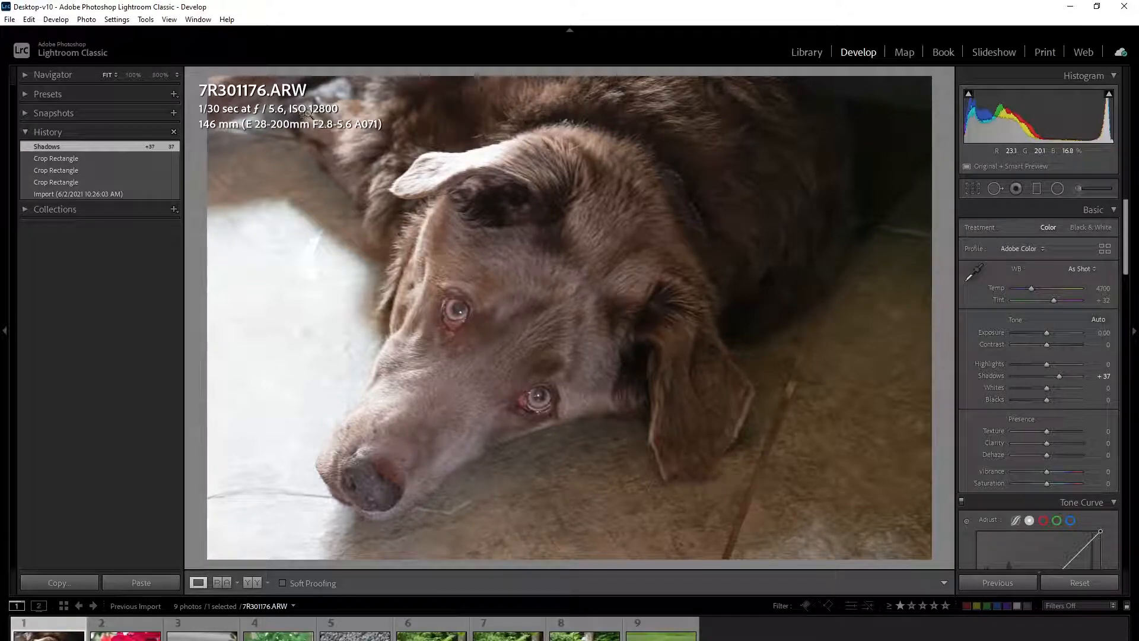
left_click(722, 220)
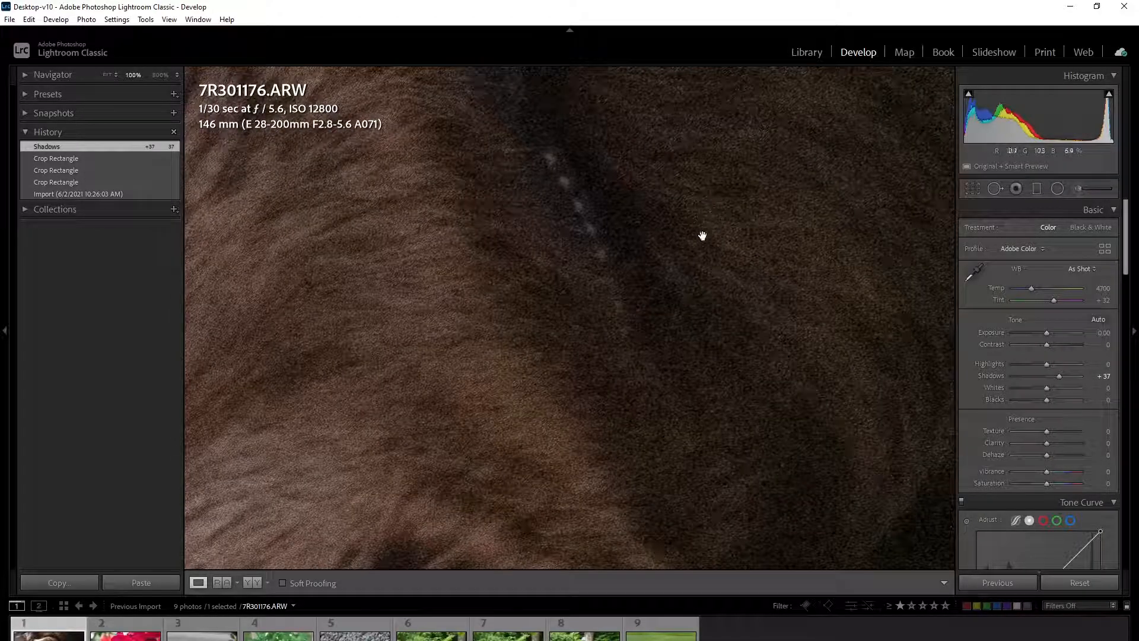
left_click_drag(598, 272, 987, 180)
left_click_drag(597, 345, 555, 358)
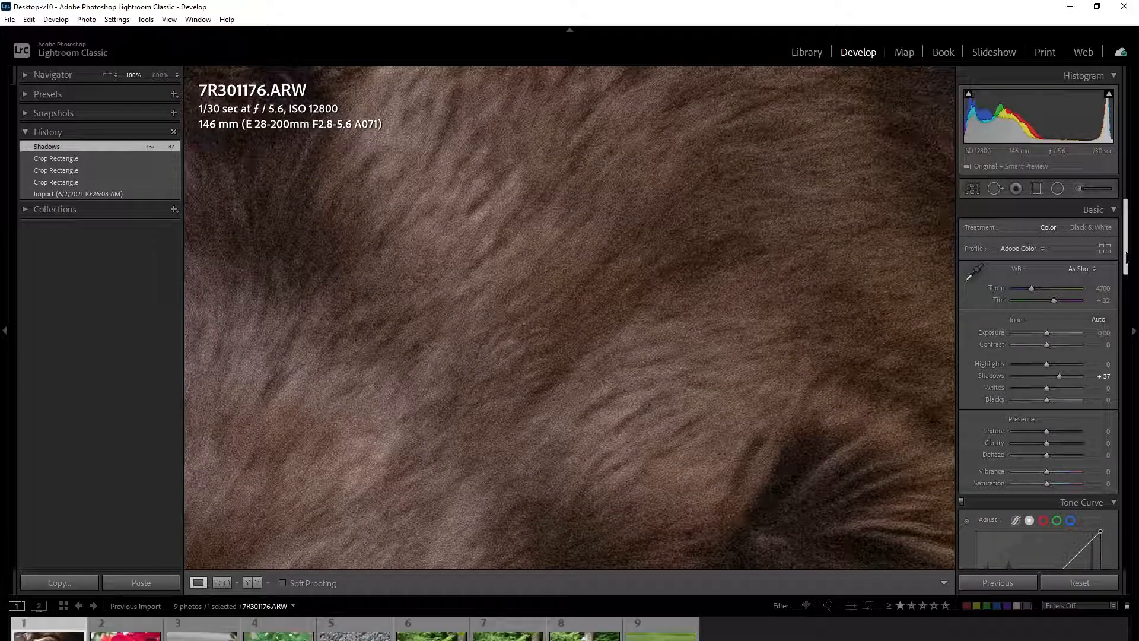
- Set the dog photo's luminance noise reduction to 25, check the eye at 100%, and return to the fitted view
scroll(1126, 368, "down", 10)
scroll(1125, 368, "down", 3)
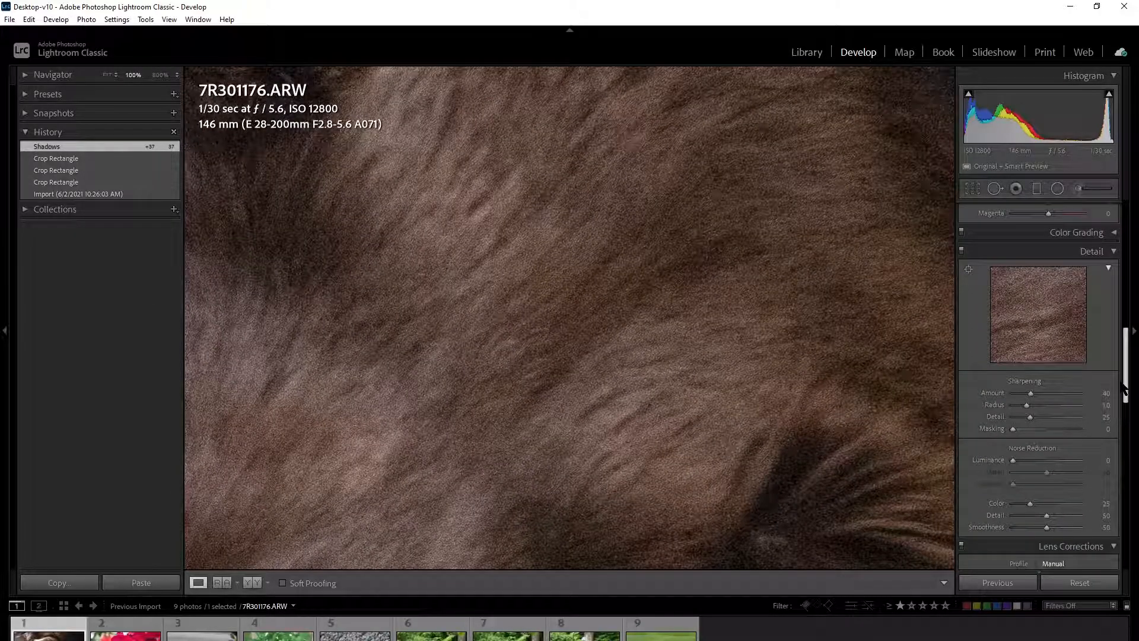
left_click_drag(1012, 415, 1030, 415)
left_click_drag(632, 373, 936, 147)
left_click_drag(461, 392, 811, 346)
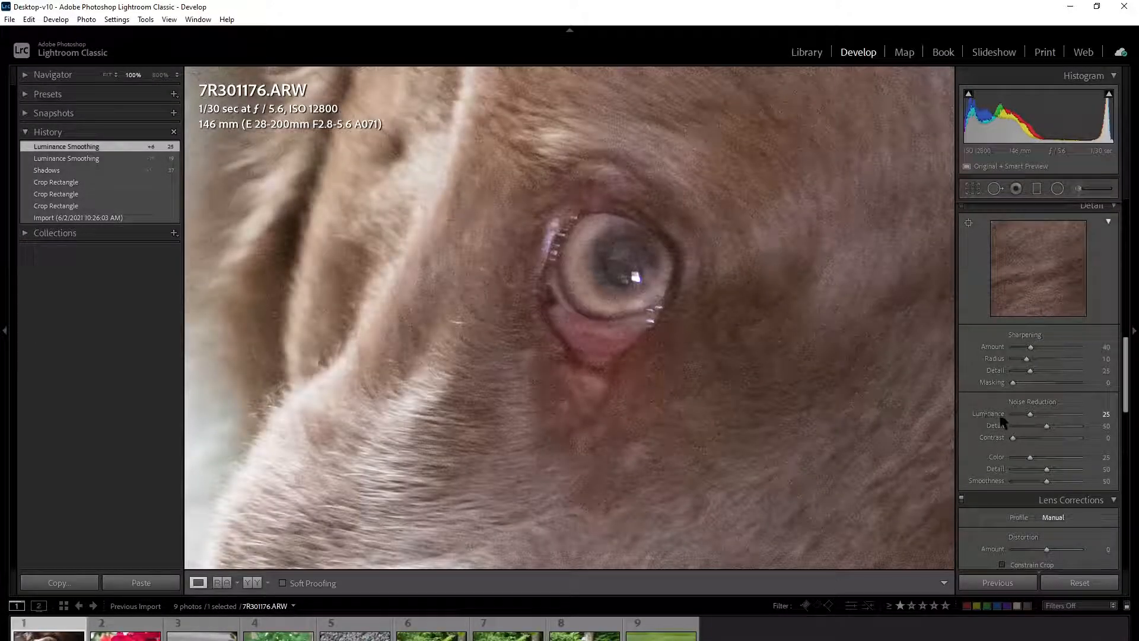
left_click(669, 323)
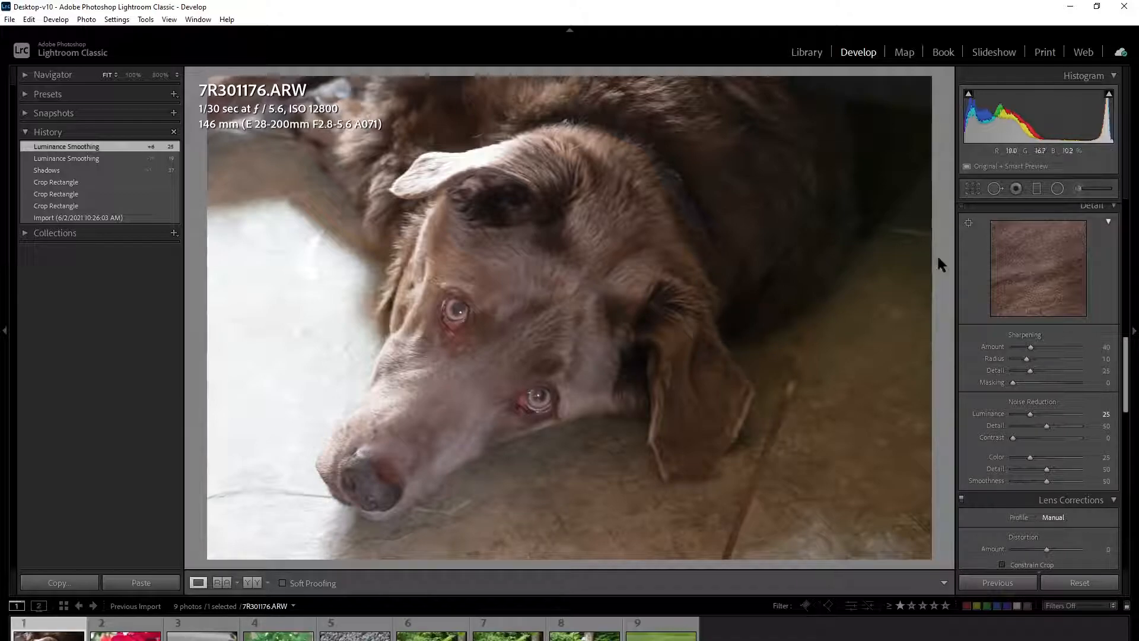
scroll(1045, 356, "up", 10)
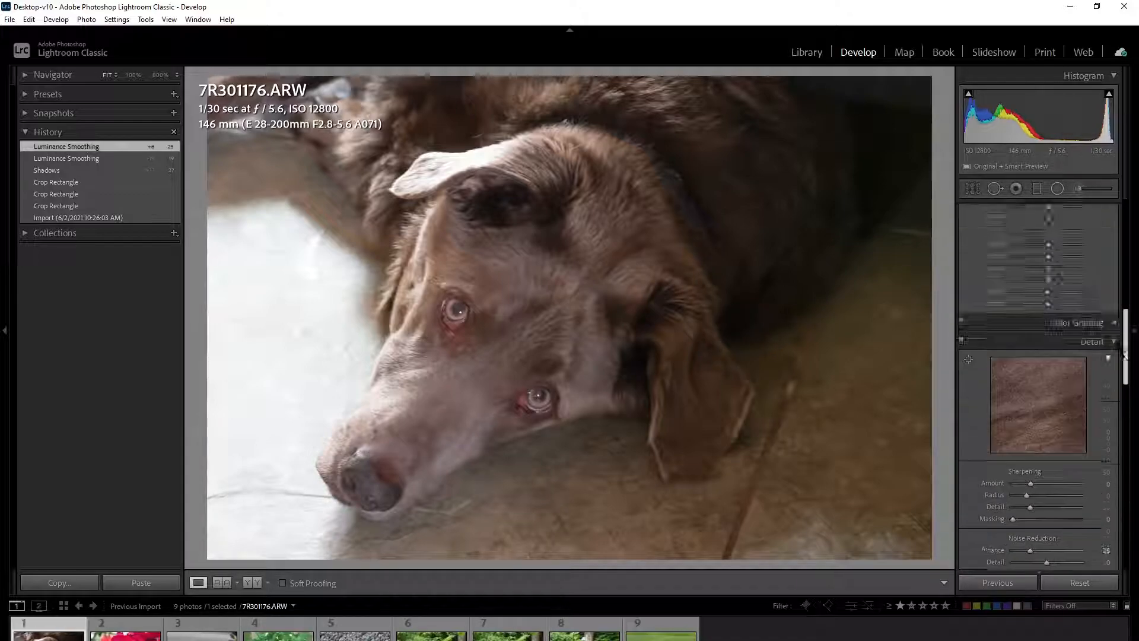
scroll(1044, 356, "down", 10)
scroll(1045, 356, "up", 10)
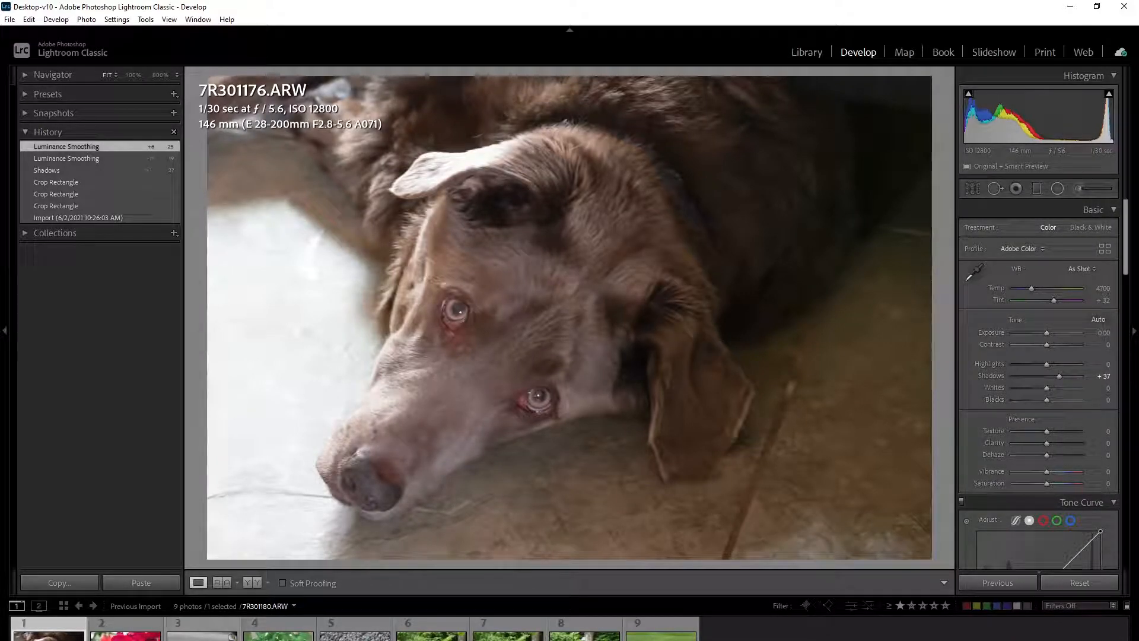
- Switch to the wasp photo 7R301180.ARW and inspect the wasp at 100%, returning to the fitted view
left_click(202, 632)
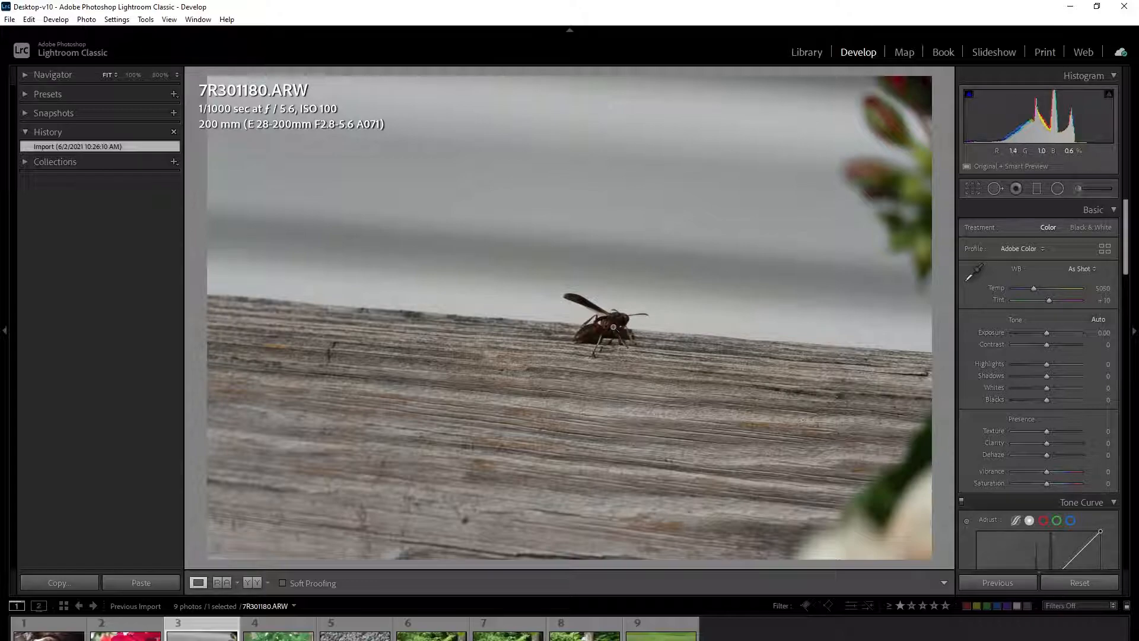
left_click(612, 326)
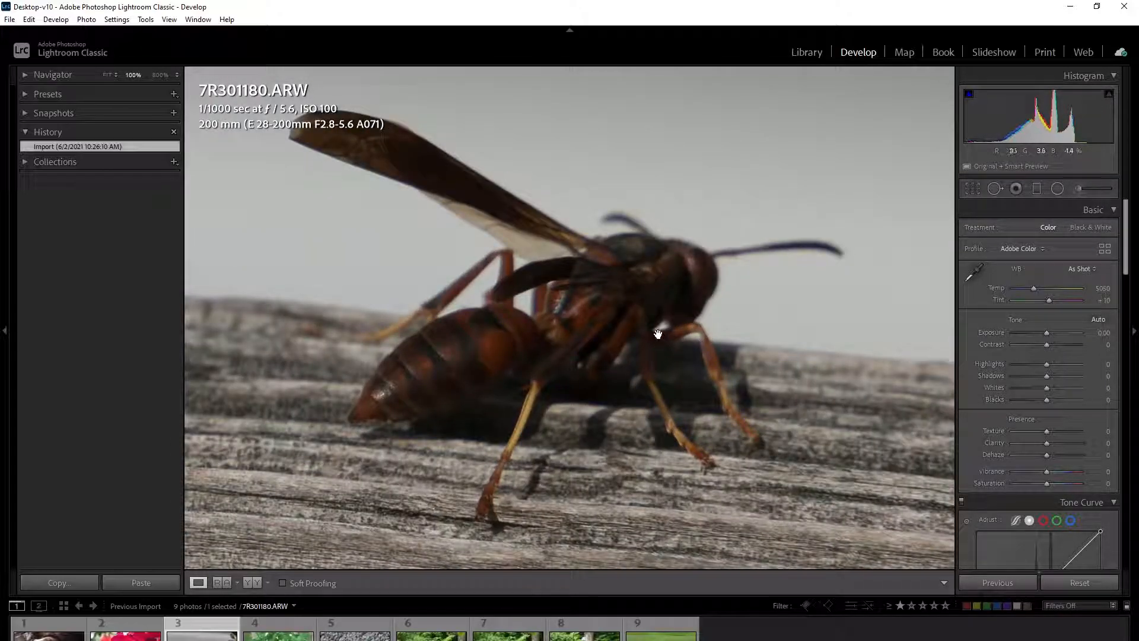
left_click(638, 321)
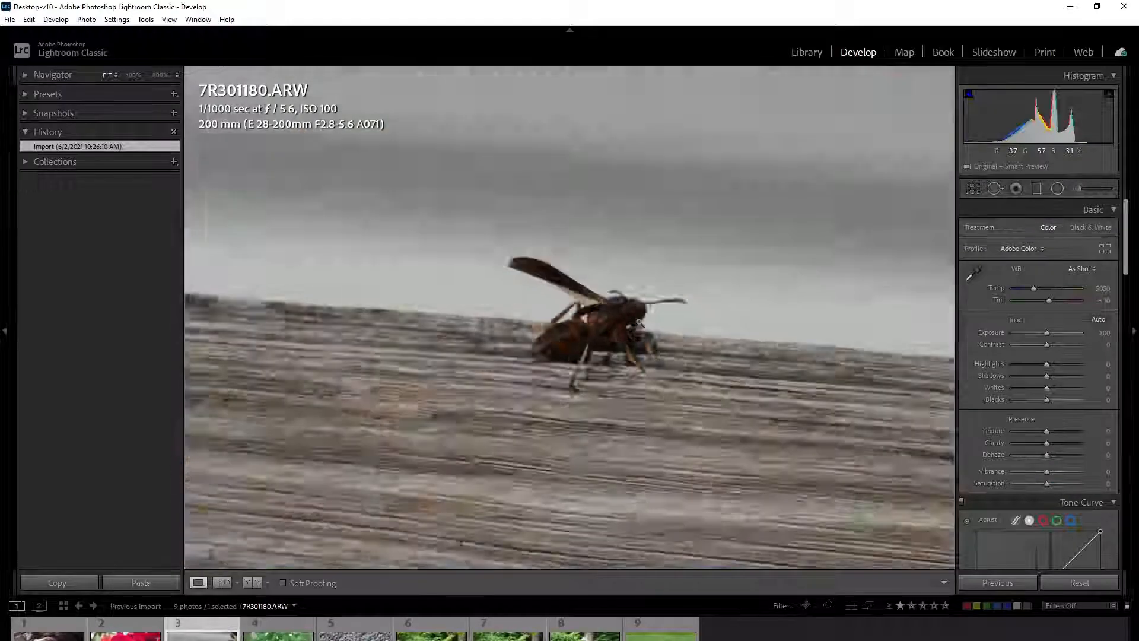
- Crop the wasp photo tightly with the wasp near the upper-left third at the original aspect ratio, and apply automatic tone
left_click(972, 189)
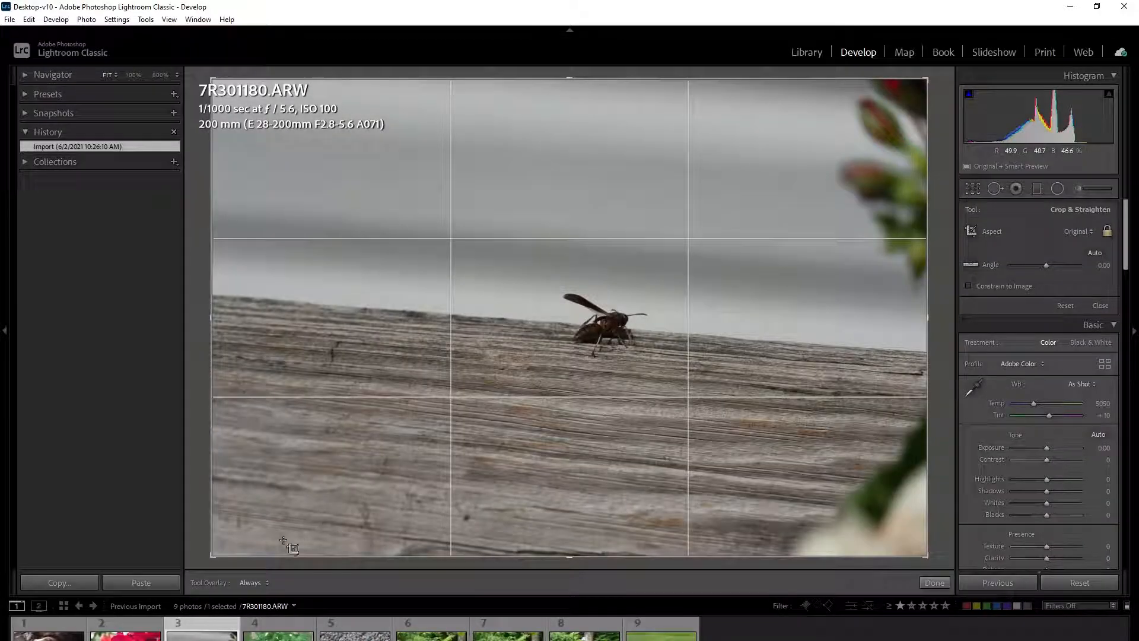
left_click_drag(212, 555, 318, 527)
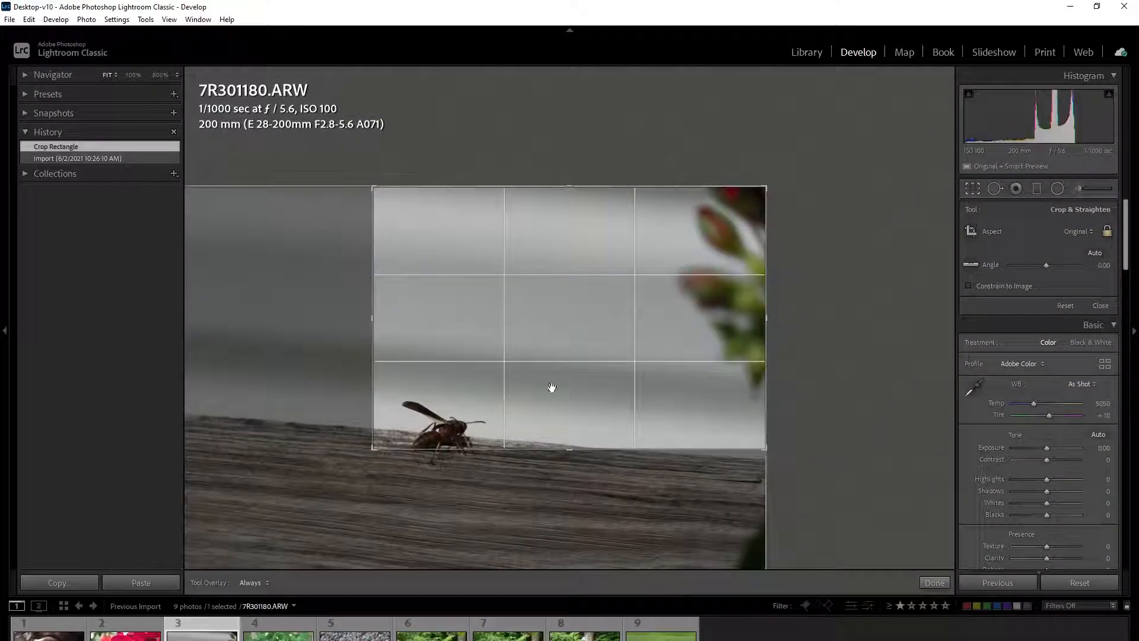
left_click_drag(703, 205, 700, 202)
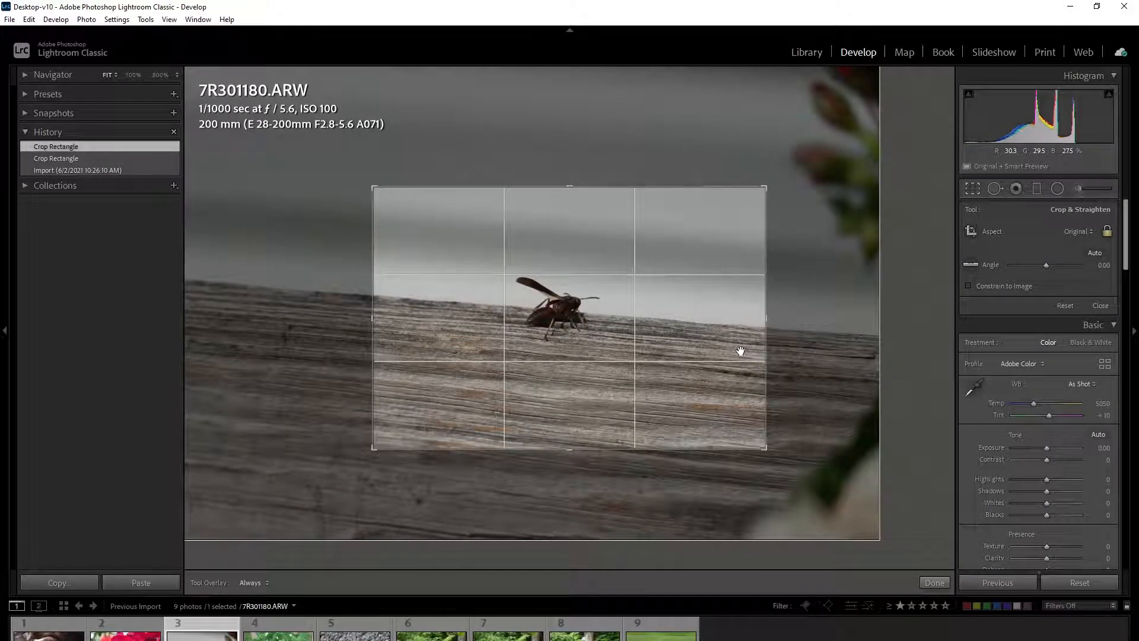
left_click_drag(716, 351, 627, 349)
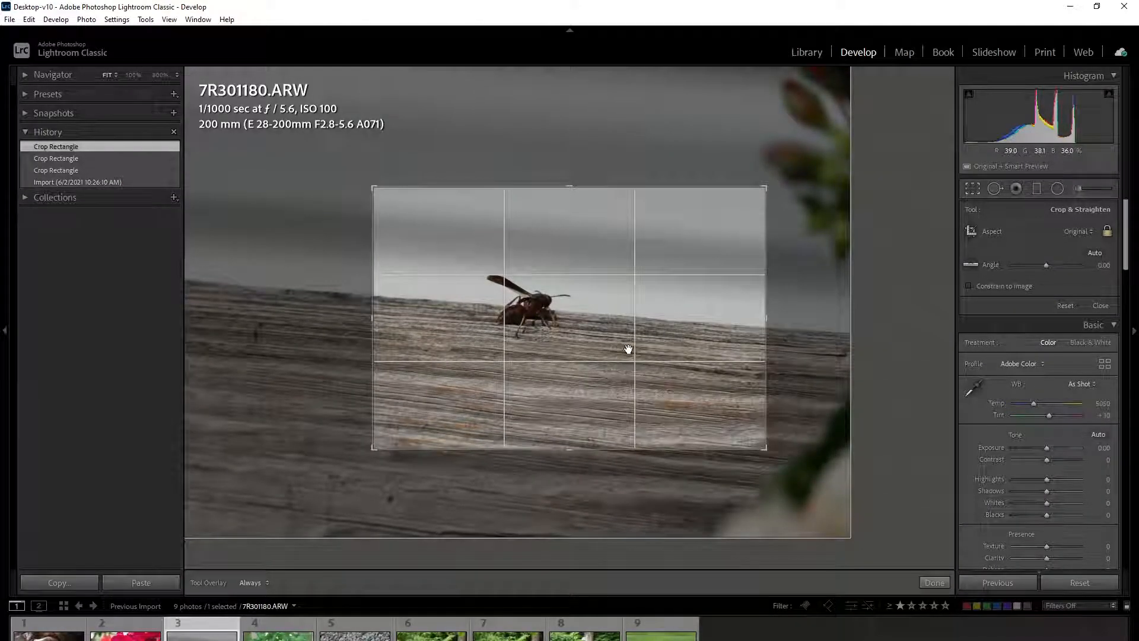
key("Return")
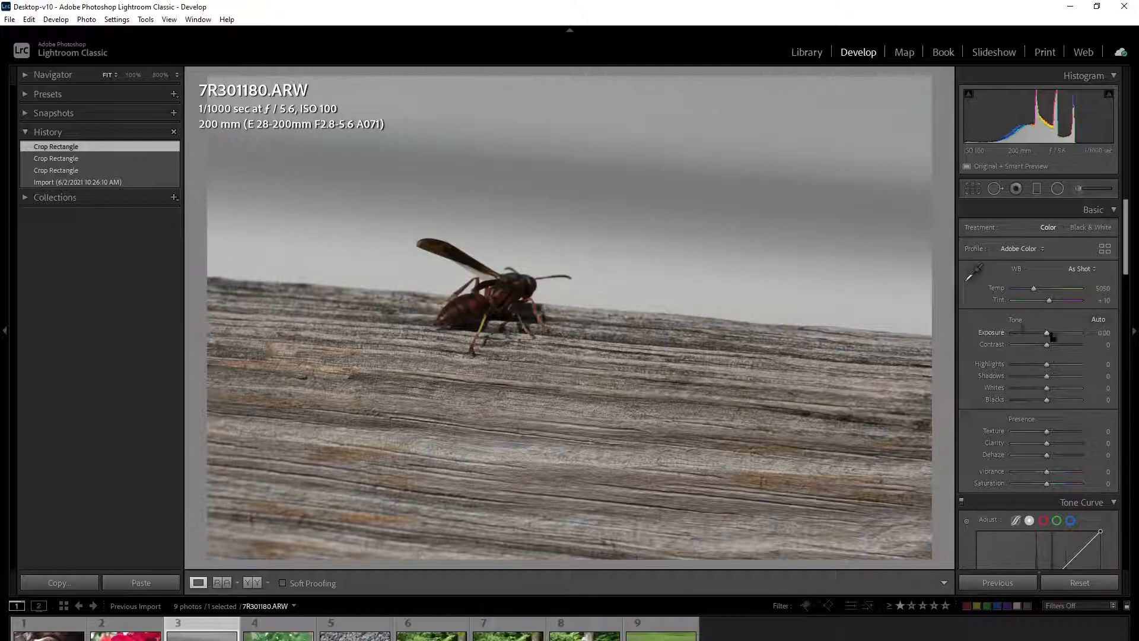
left_click(1100, 320)
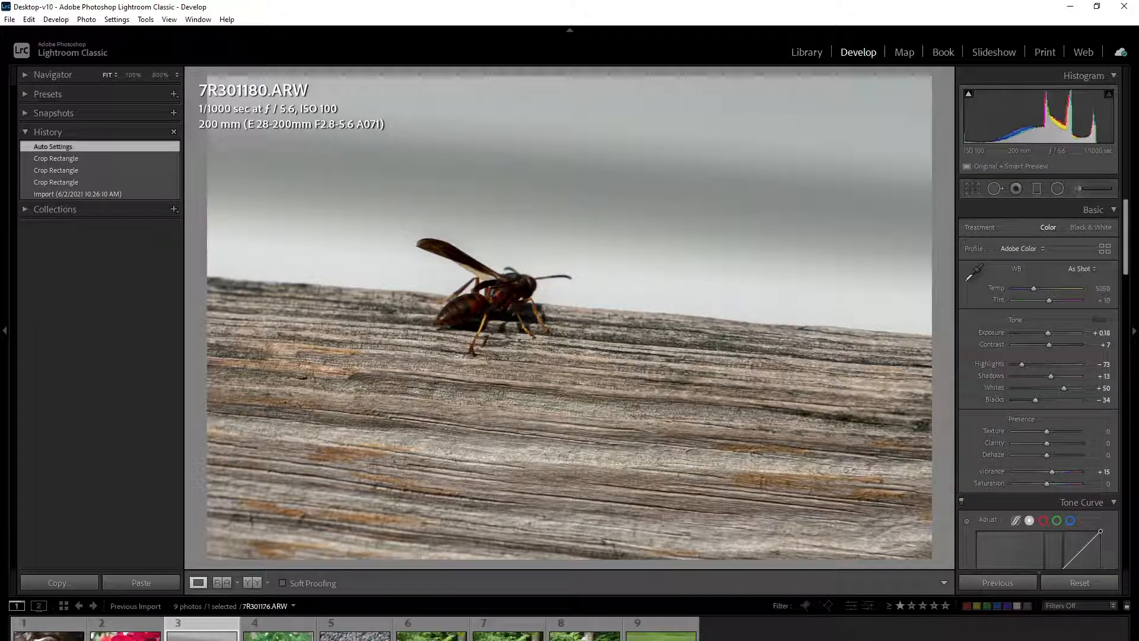
- Return to the dog photo 7R301176.ARW and raise its Texture to +30
left_click(47, 633)
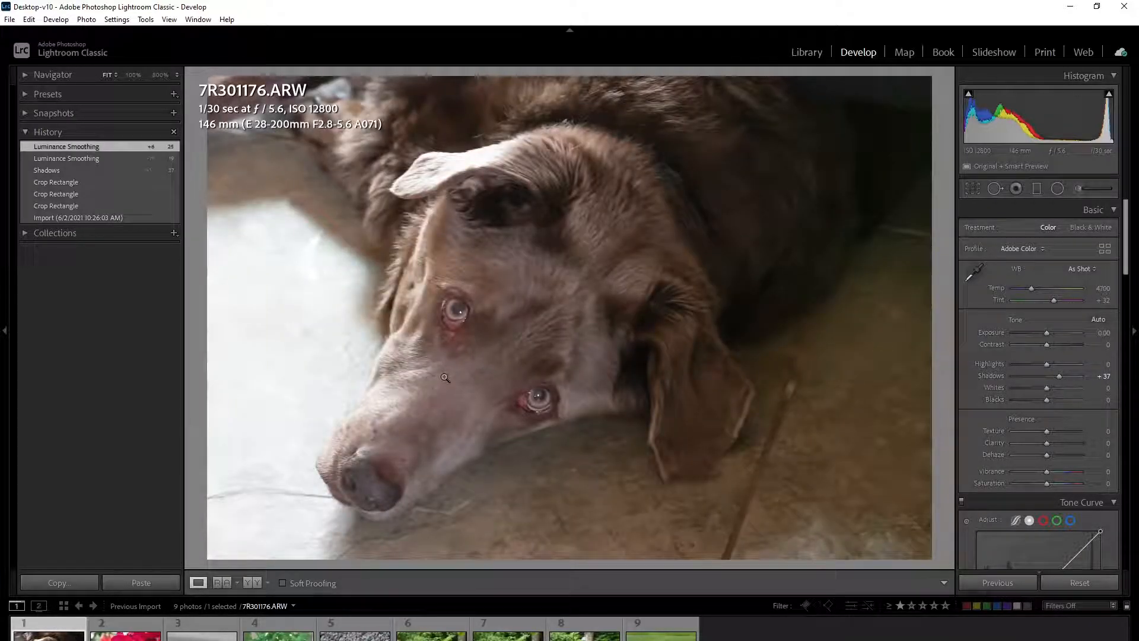
mouse_move(1127, 252)
left_mouse_down()
mouse_move(1128, 313)
mouse_move(1127, 270)
left_mouse_up()
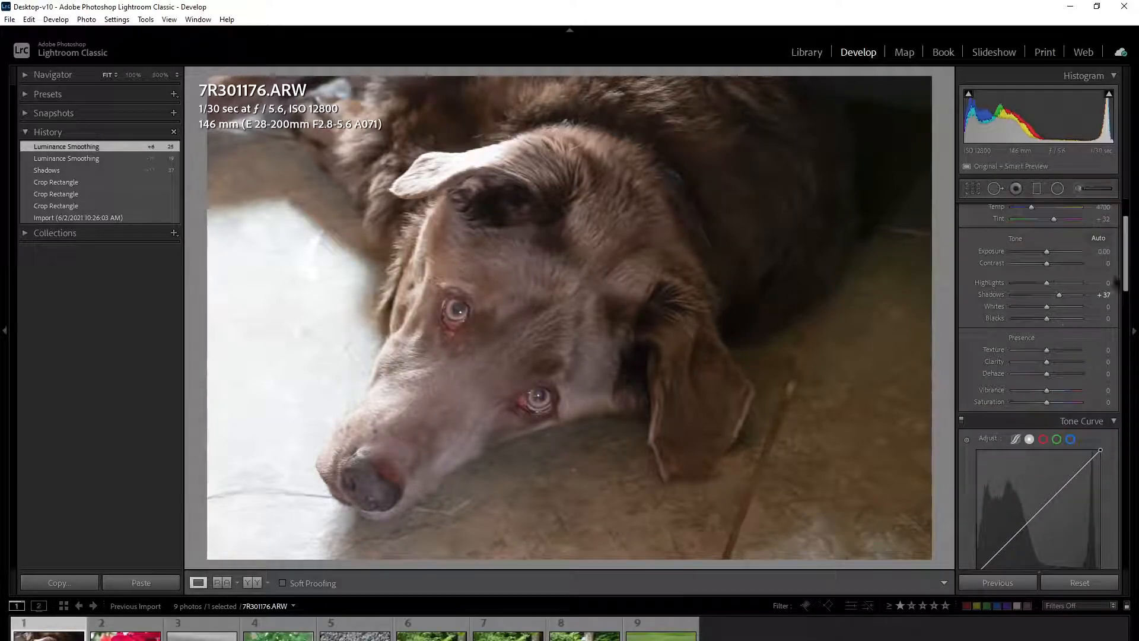
left_click_drag(1051, 354, 1058, 354)
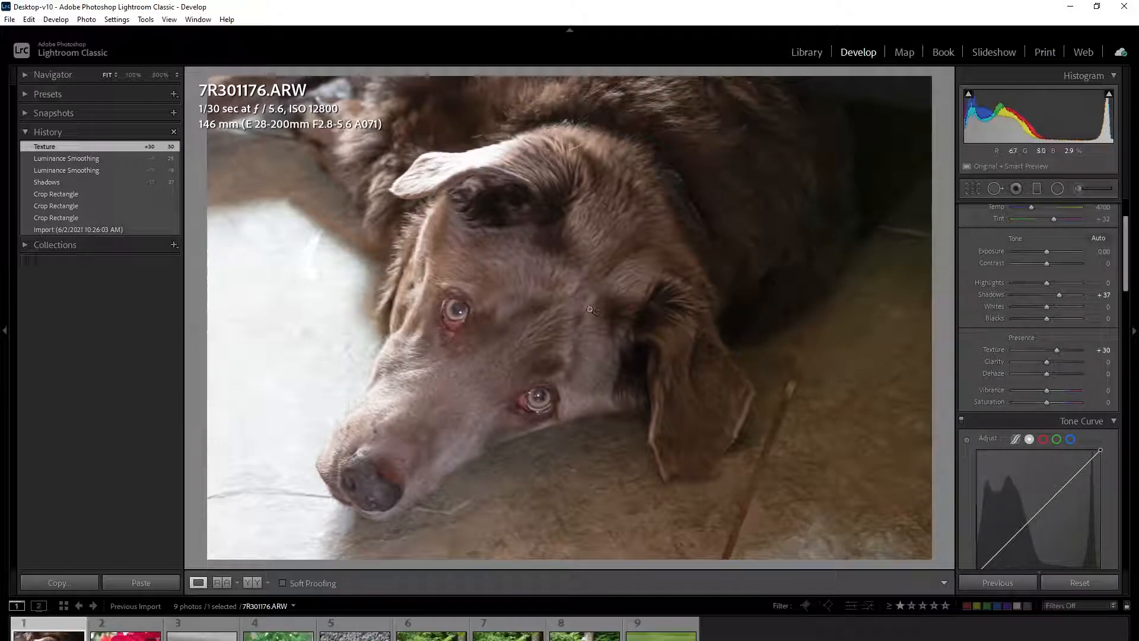
- Open the full export settings for the dog photo, and move and enlarge the dialog to show more options
right_click(517, 285)
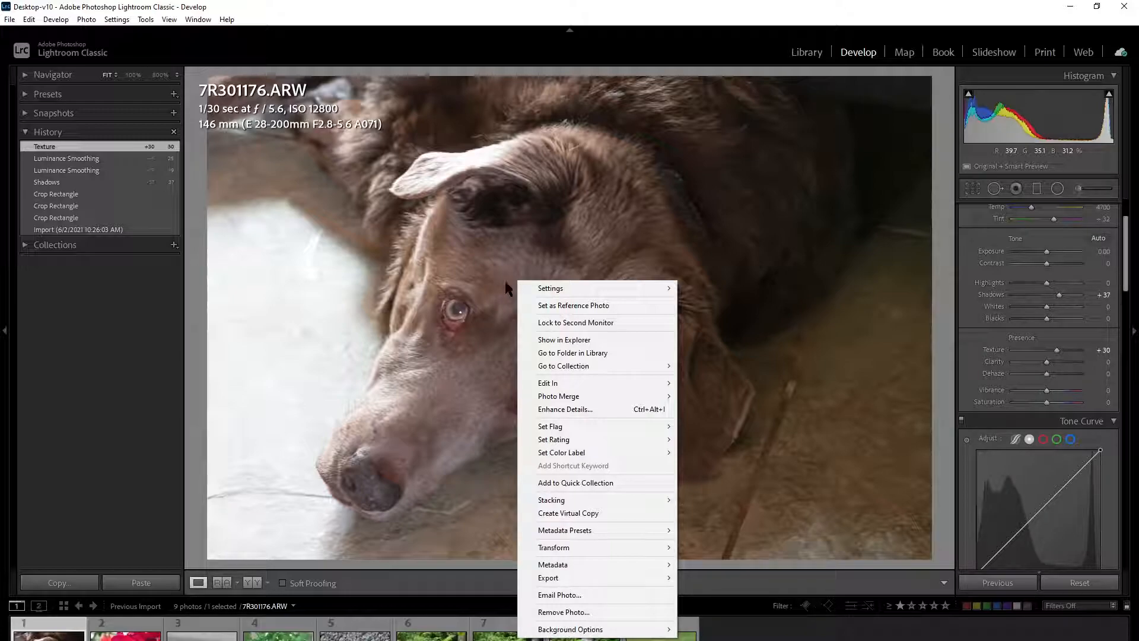
mouse_move(563, 575)
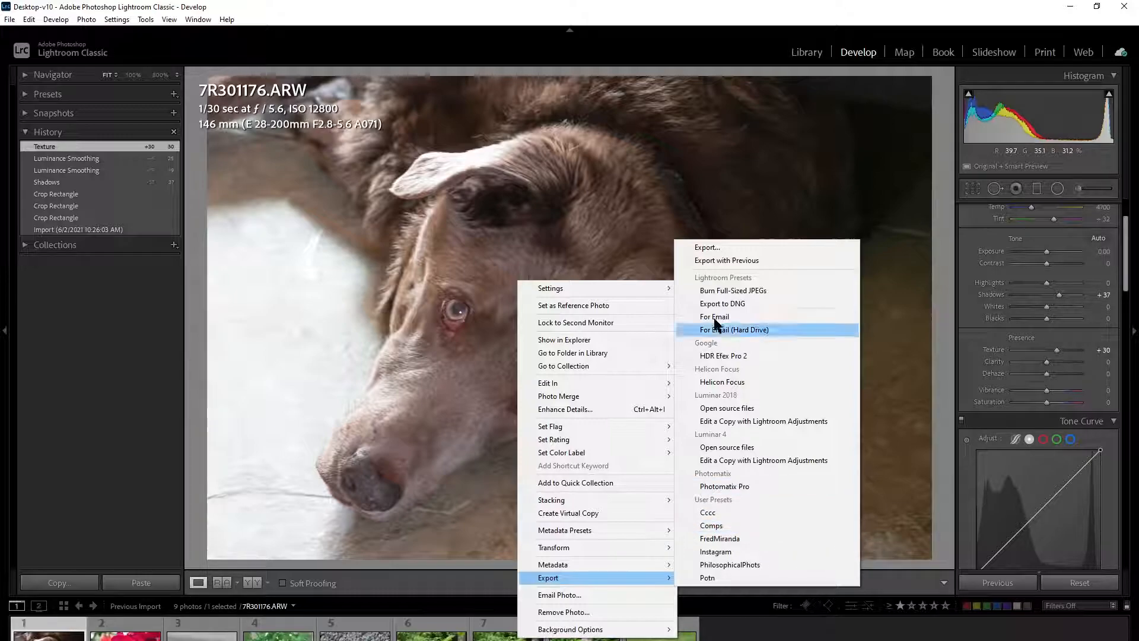
left_click(715, 250)
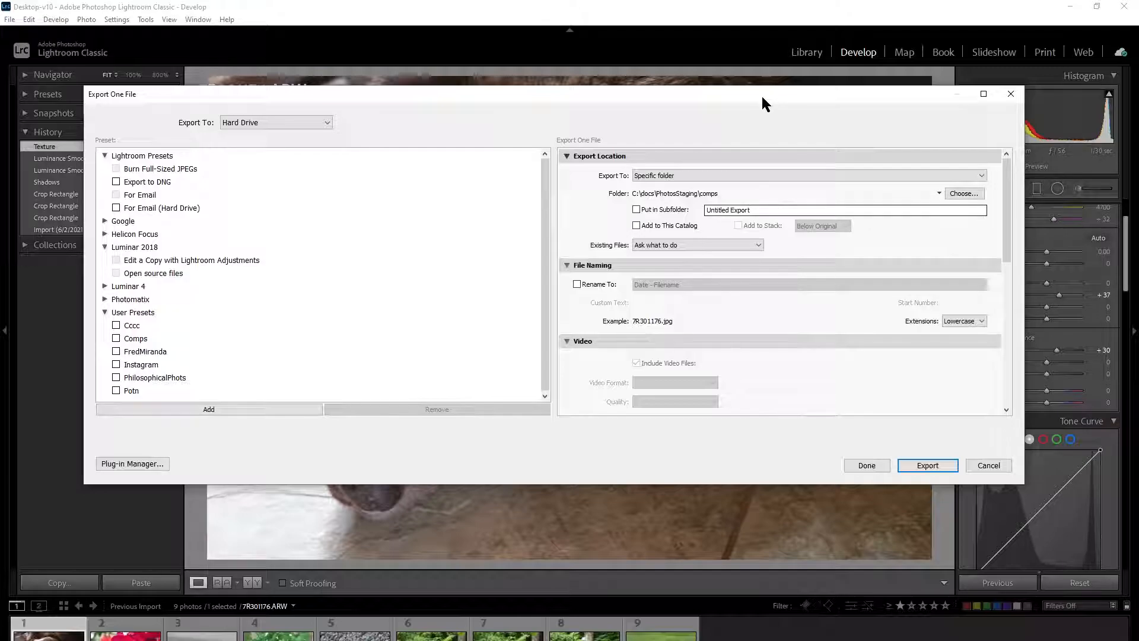
left_click_drag(758, 100, 691, 98)
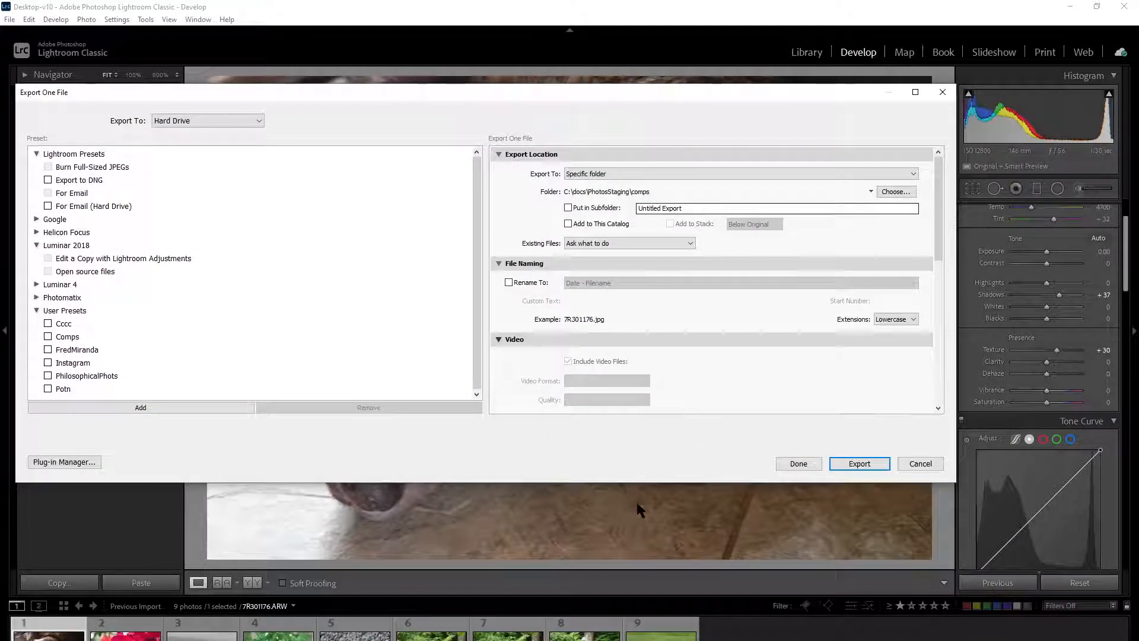
left_click_drag(643, 482, 644, 564)
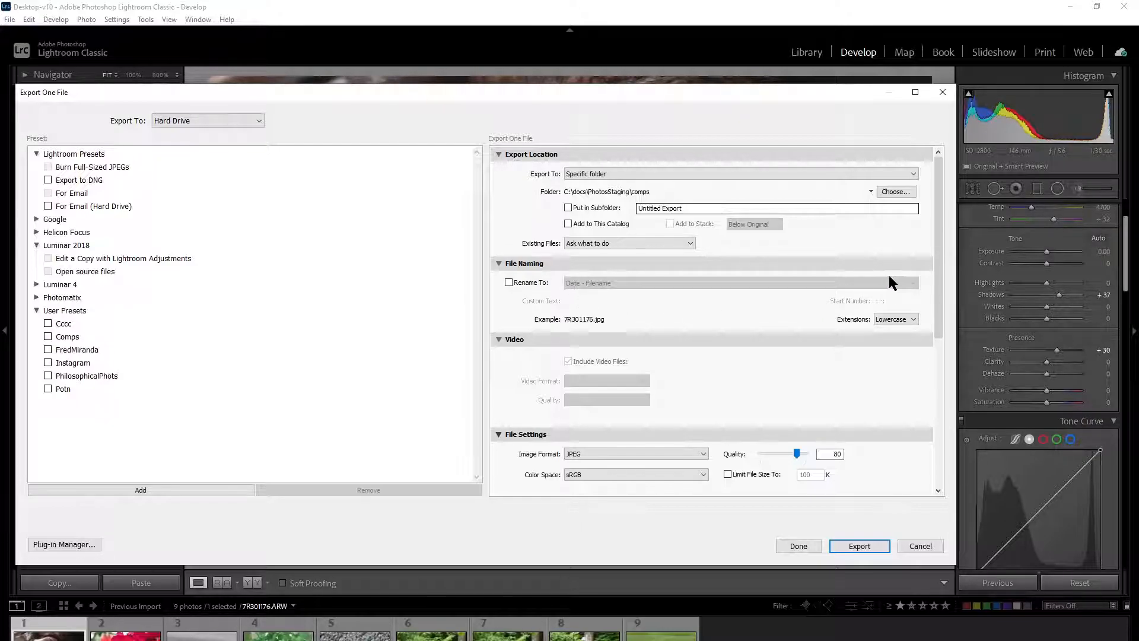
- Collapse the Video section of the export settings and review the available color spaces, keeping sRGB
left_click_drag(939, 265, 938, 363)
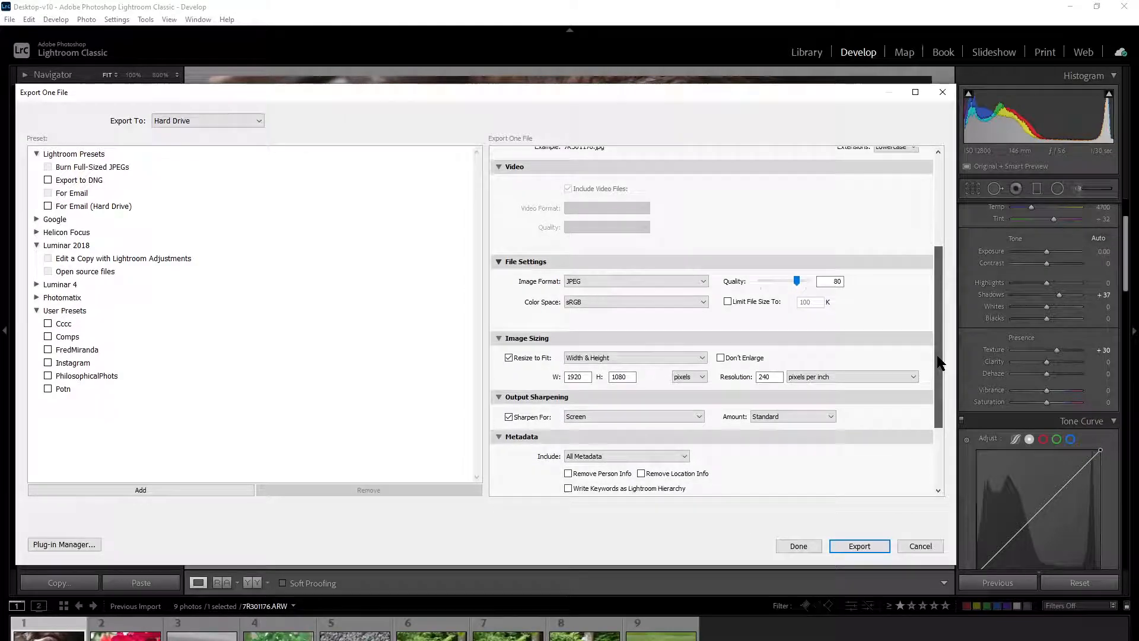
left_click(498, 166)
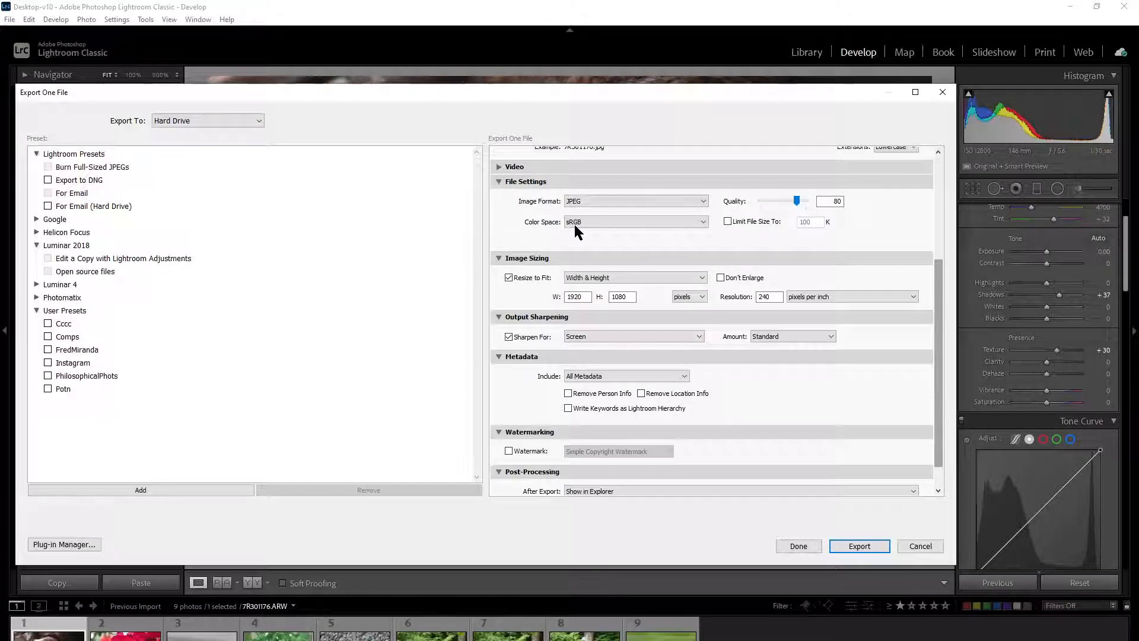
left_click(617, 223)
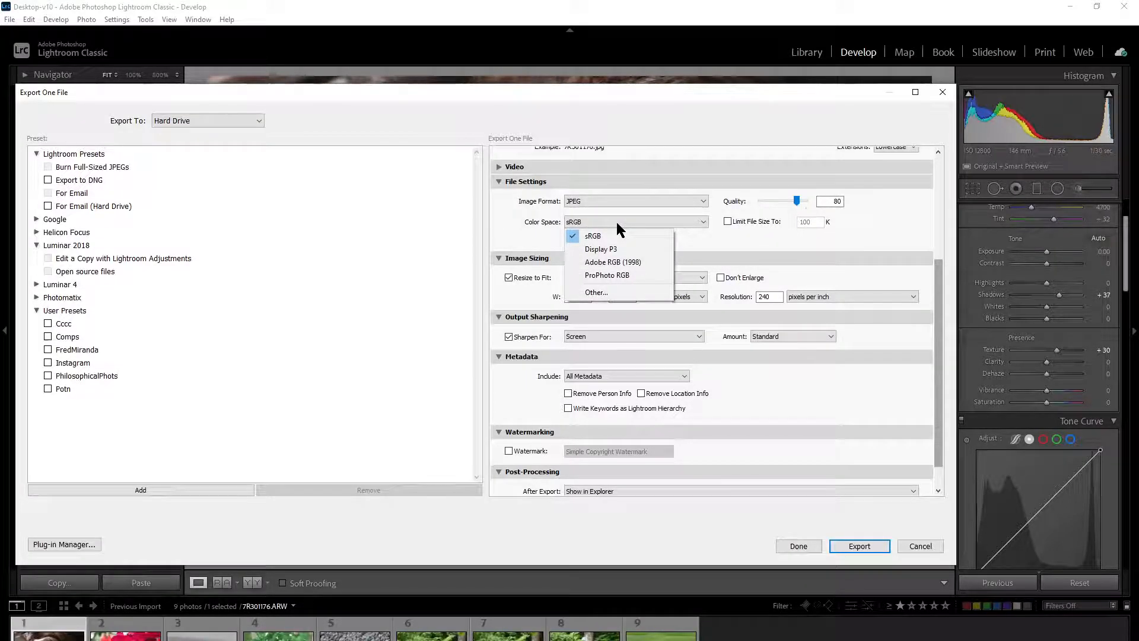
left_click(766, 248)
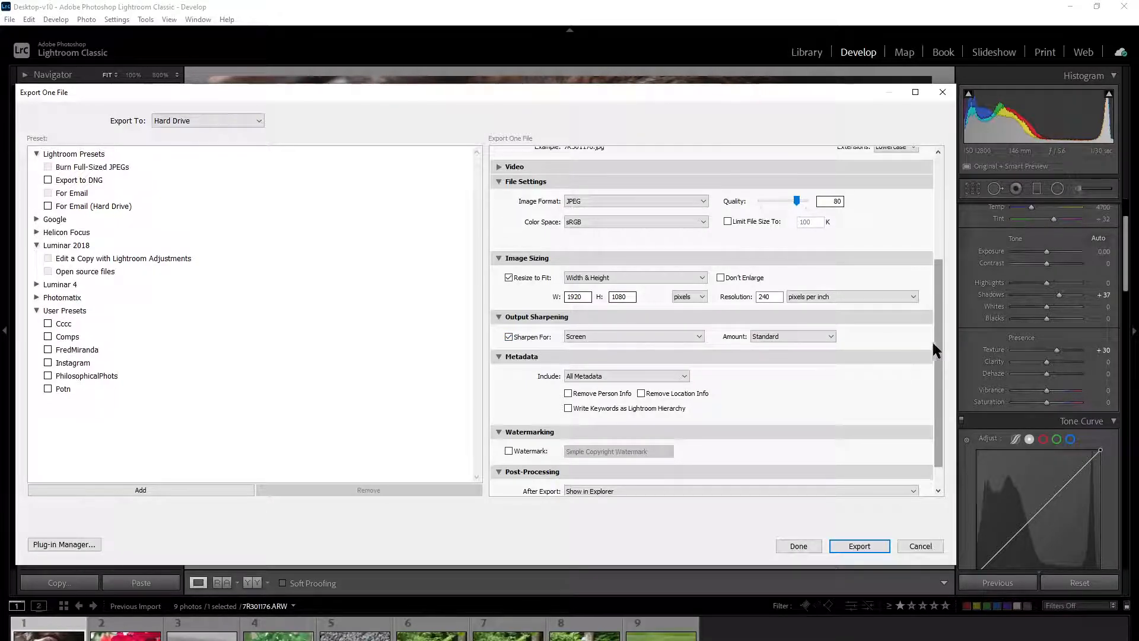
- Turn on Remove Person Info in the metadata options and export the dog photo as a JPEG
scroll(937, 341, "down", 1)
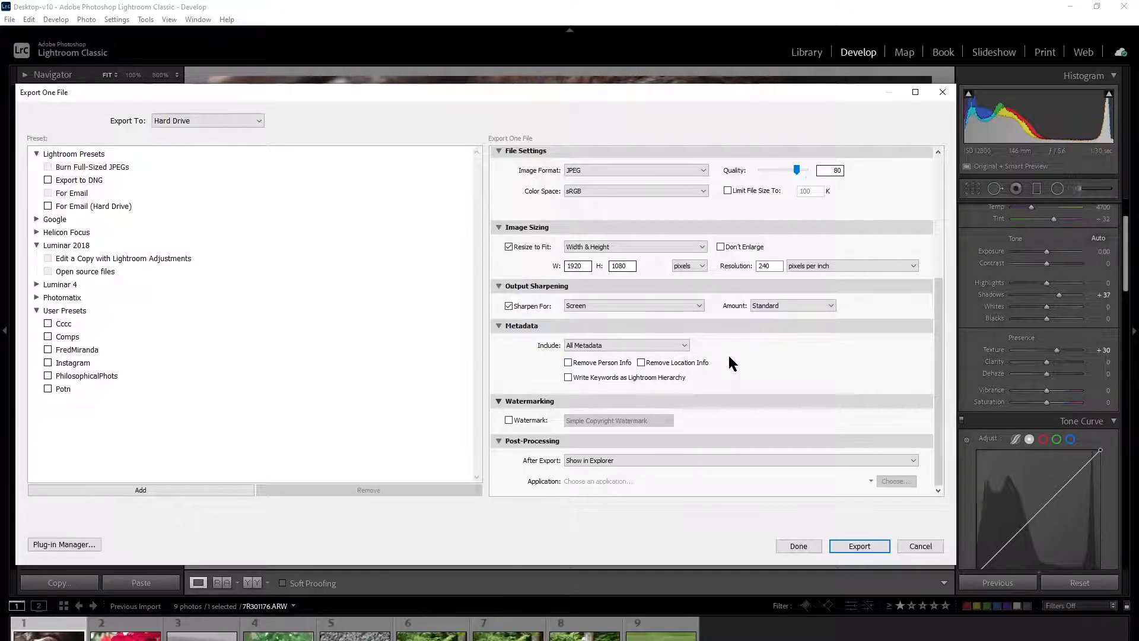
left_click(568, 363)
left_click(859, 546)
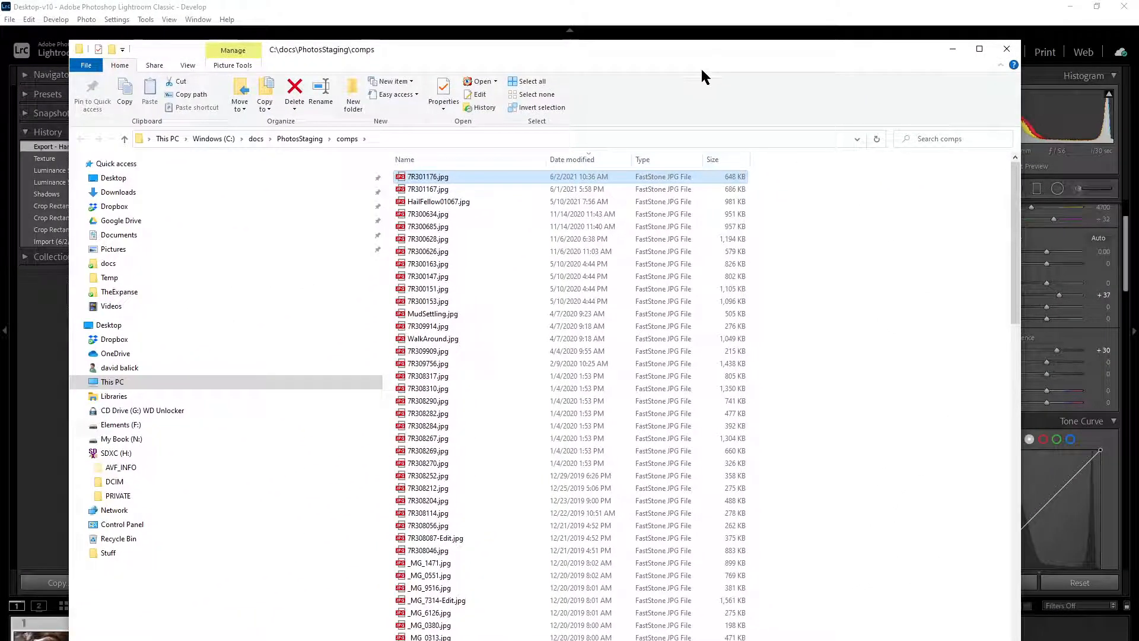
- View the exported 7R301176.jpg from the comps folder in the image viewer, and close the viewer and the folder window
left_click_drag(1020, 41, 924, 190)
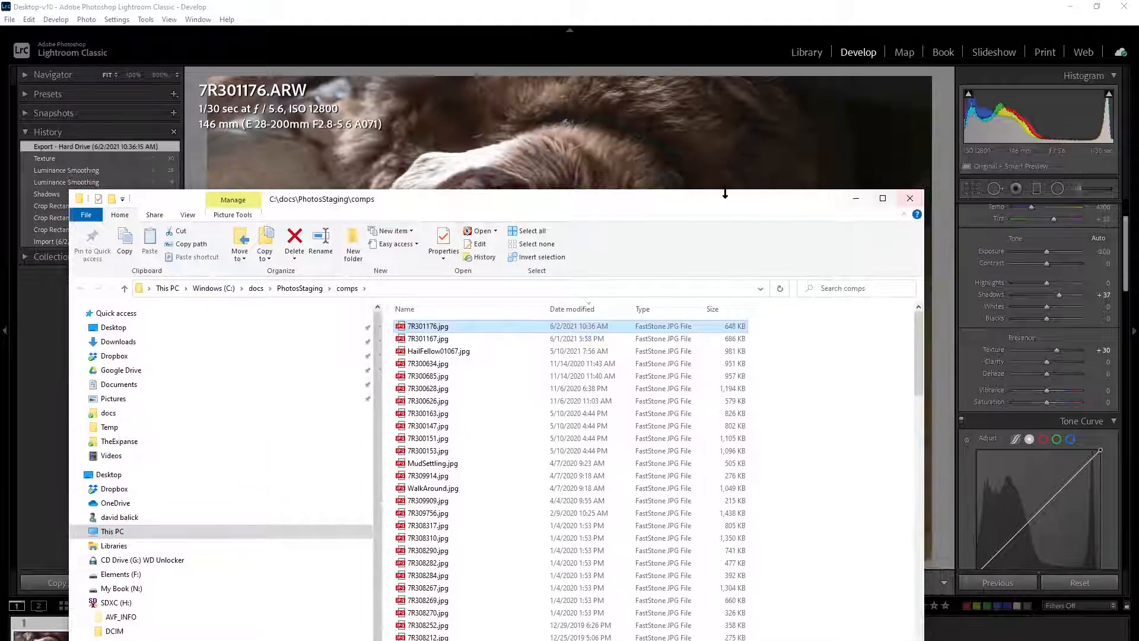
double_click(424, 327)
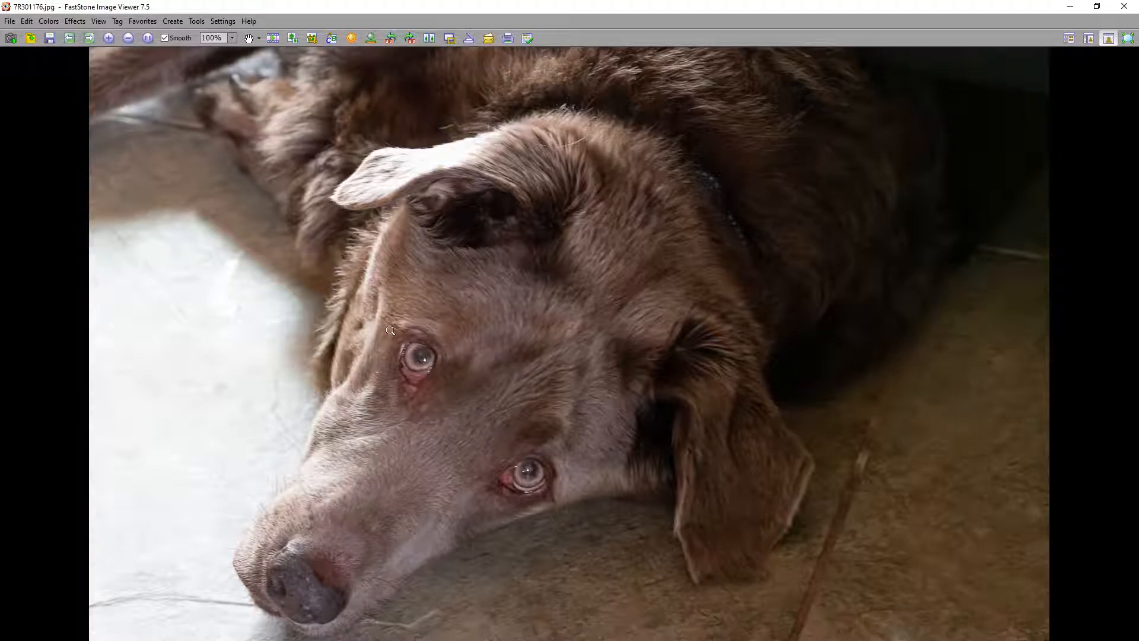
left_click(1124, 6)
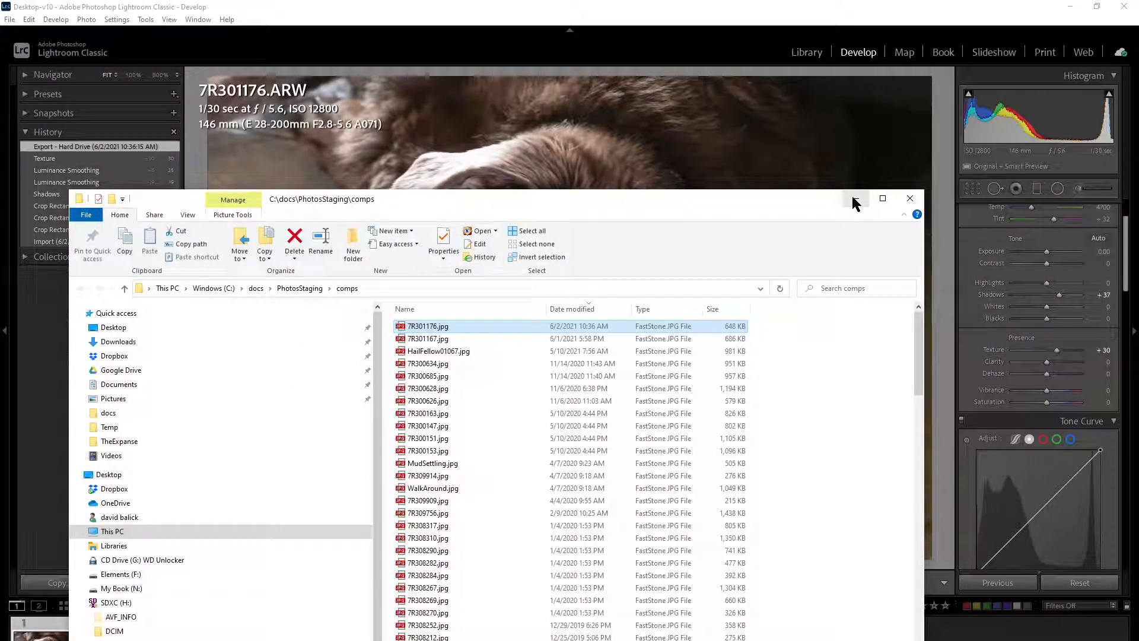
left_click(911, 202)
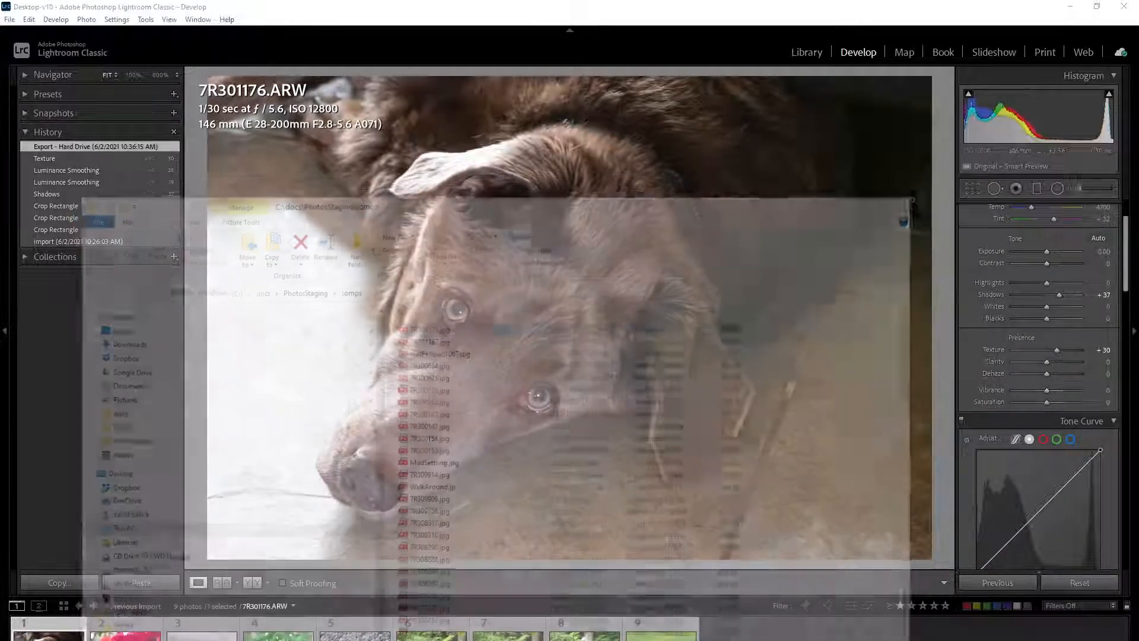